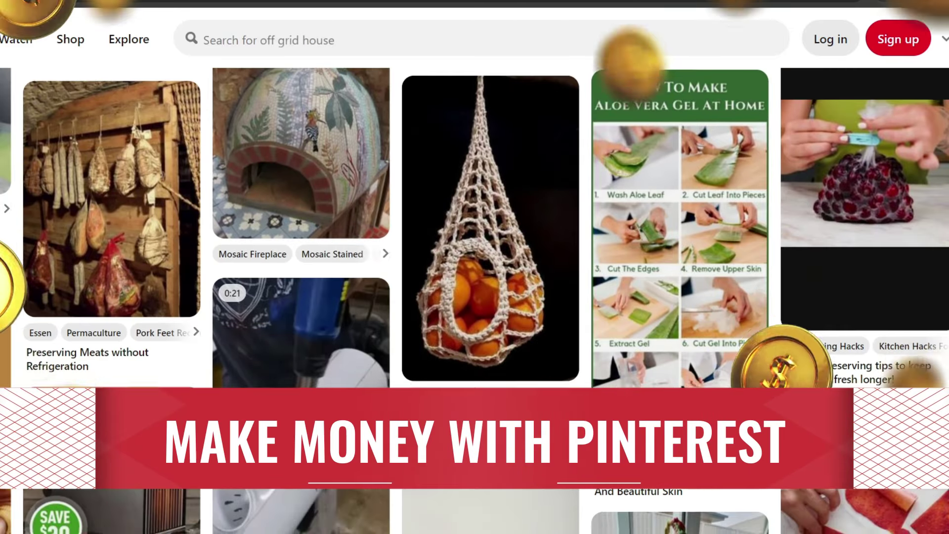
scroll(474, 222, "down", 10)
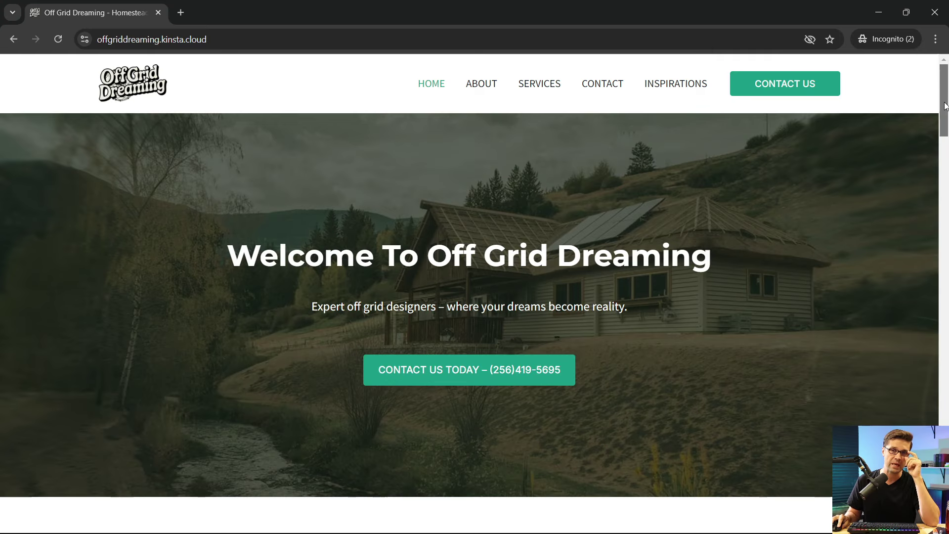
Look over the Analytics page, then set the date range to Last 90 Days
mouse_move(943, 99)
left_mouse_down()
mouse_move(943, 514)
mouse_move(942, 74)
left_mouse_up()
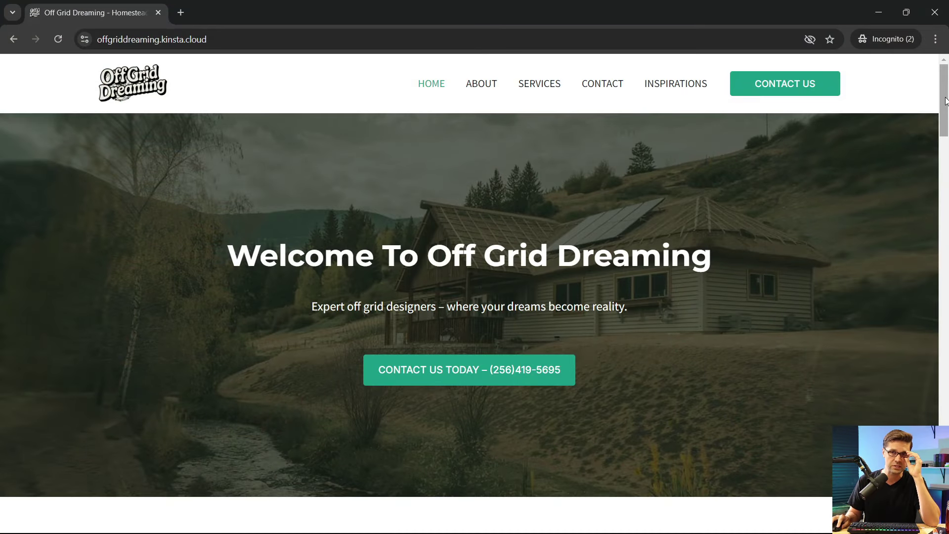
left_click_drag(946, 101, 942, 475)
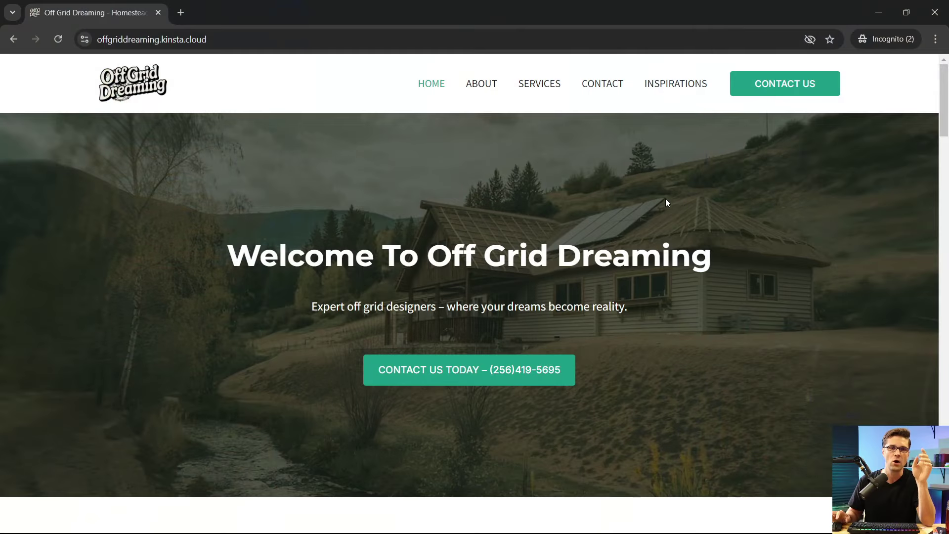
scroll(665, 203, "down", 3)
left_click_drag(948, 144, 948, 507)
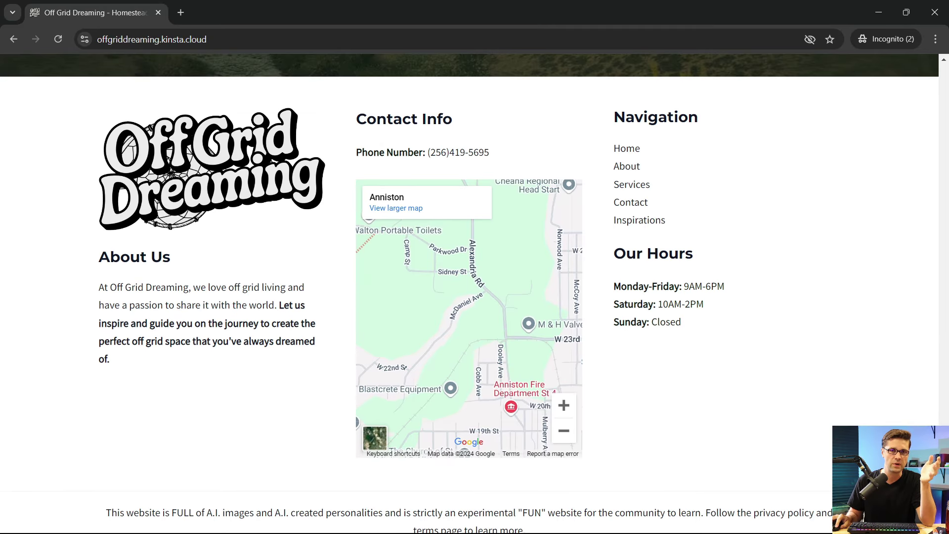
scroll(470, 293, "up", 1)
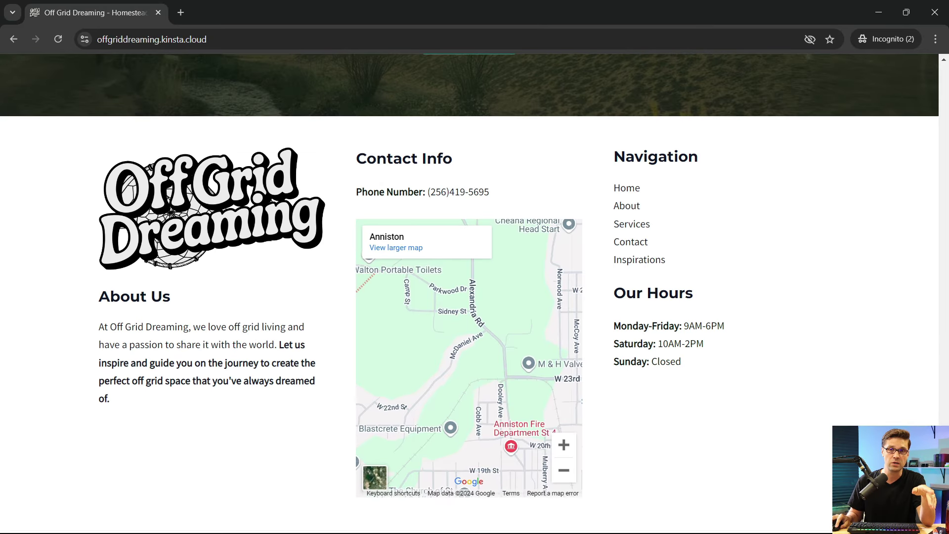
key("Home")
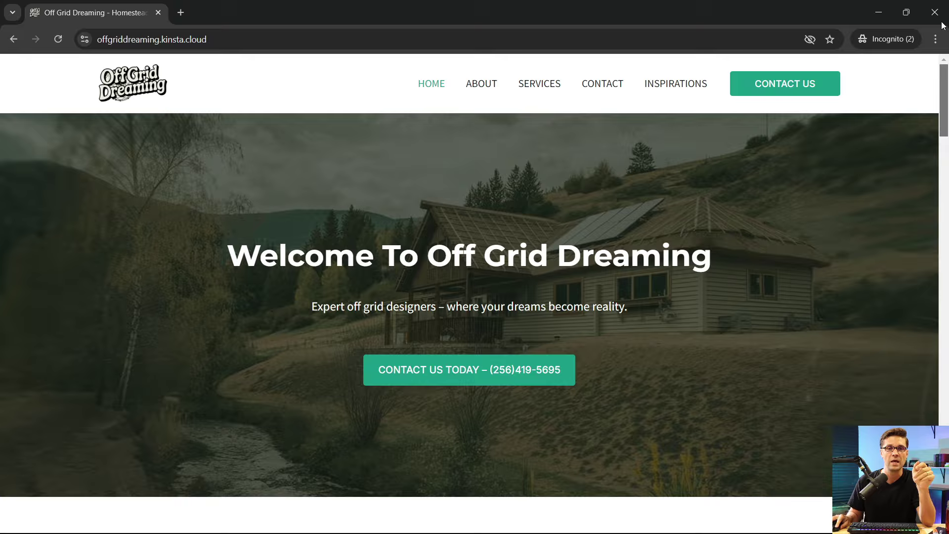
left_click_drag(945, 99, 944, 474)
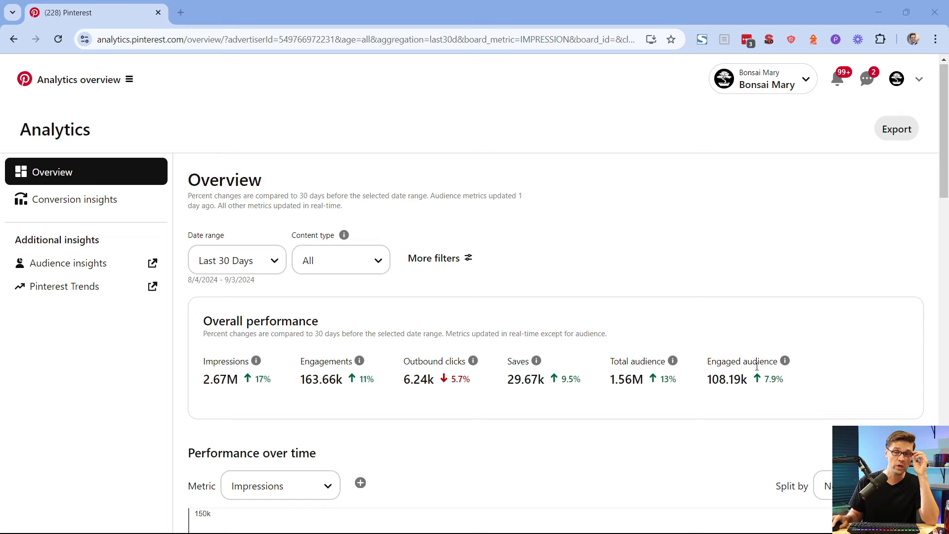
scroll(747, 383, "down", 7)
scroll(642, 428, "up", 4)
scroll(554, 352, "up", 3)
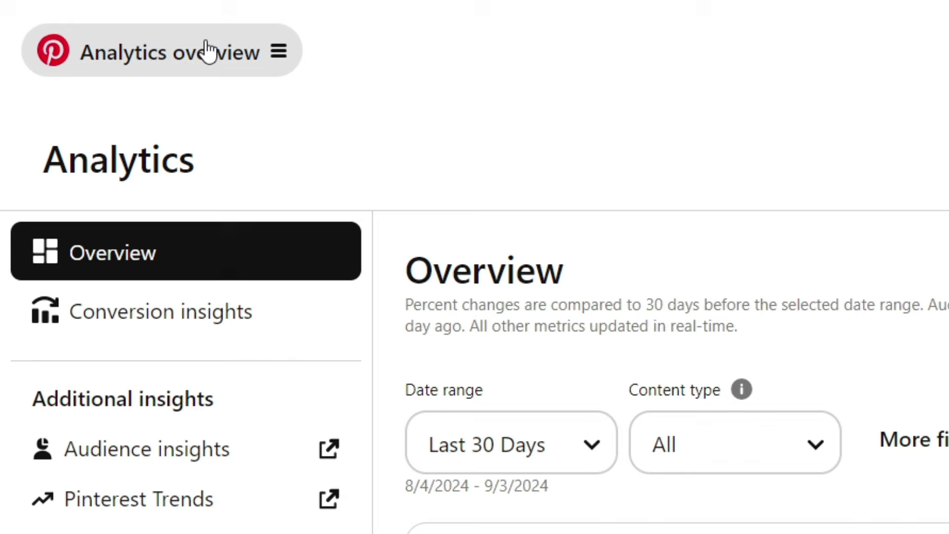
scroll(674, 311, "down", 3)
scroll(318, 294, "up", 2)
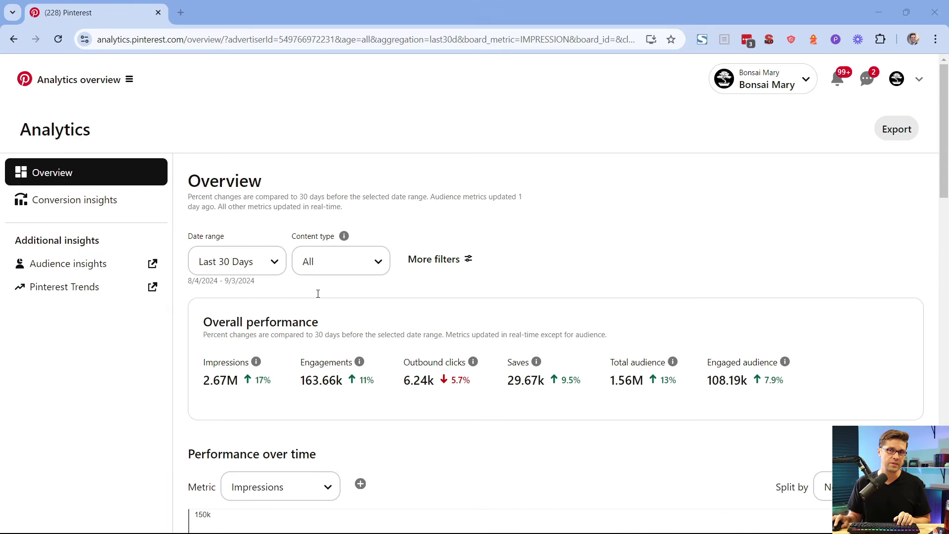
scroll(534, 274, "down", 3)
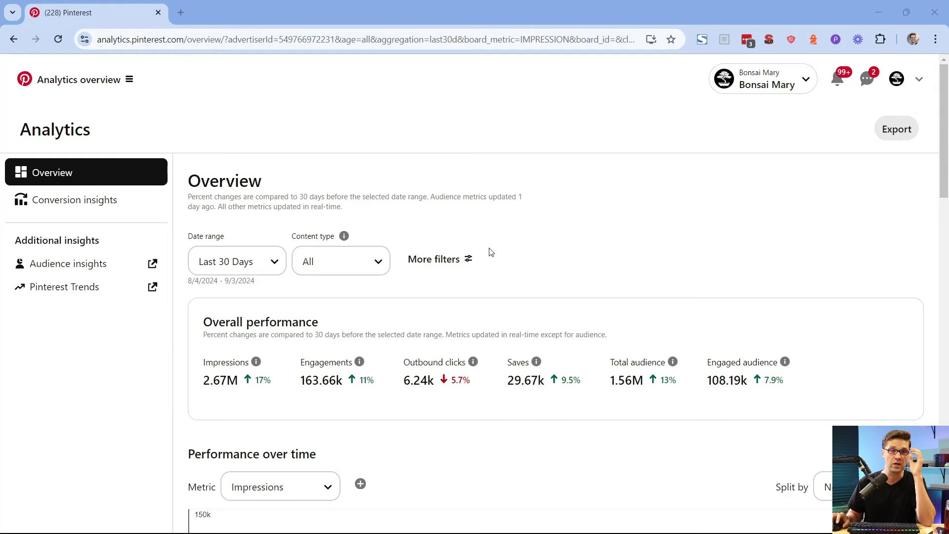
scroll(272, 210, "down", 3)
scroll(252, 267, "up", 3)
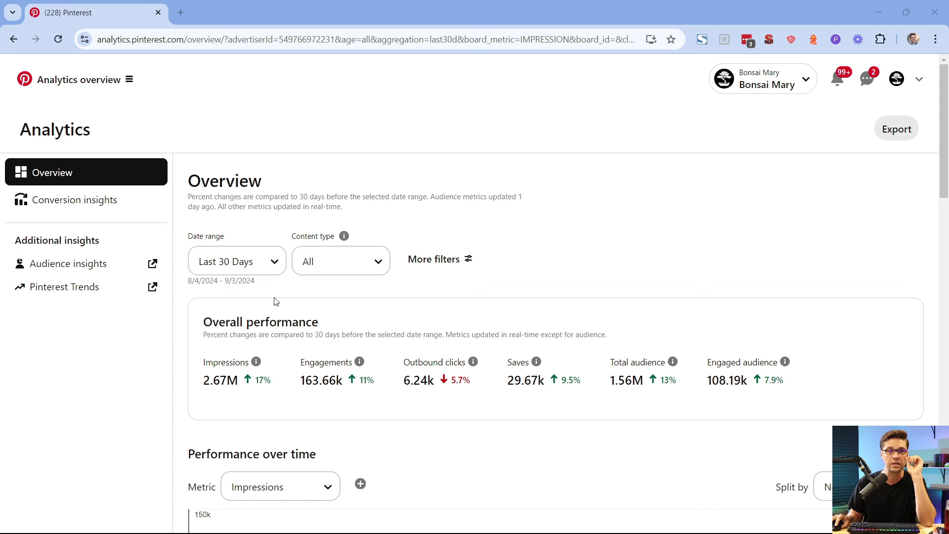
left_click(282, 256)
left_click(249, 395)
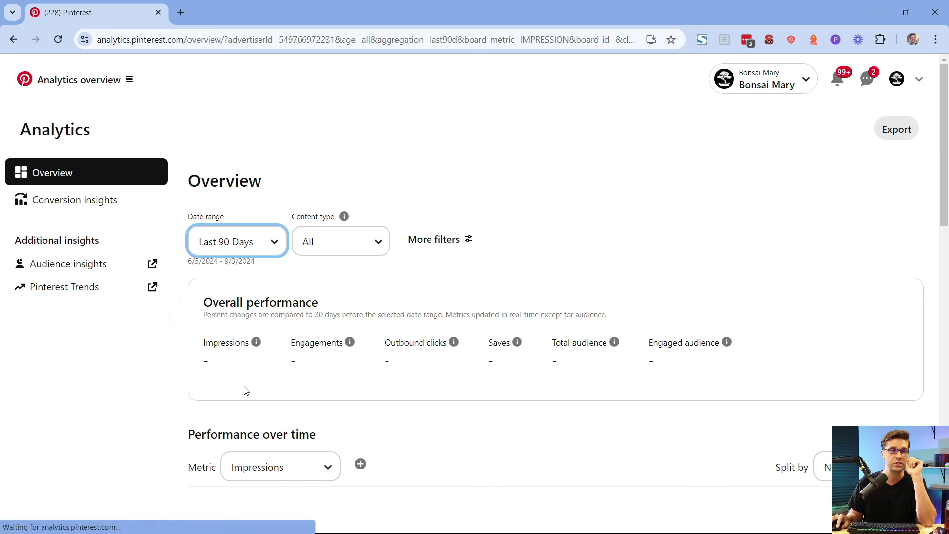
Switch the Performance over time chart metric from impressions to Outbound clicks
scroll(292, 296, "down", 4)
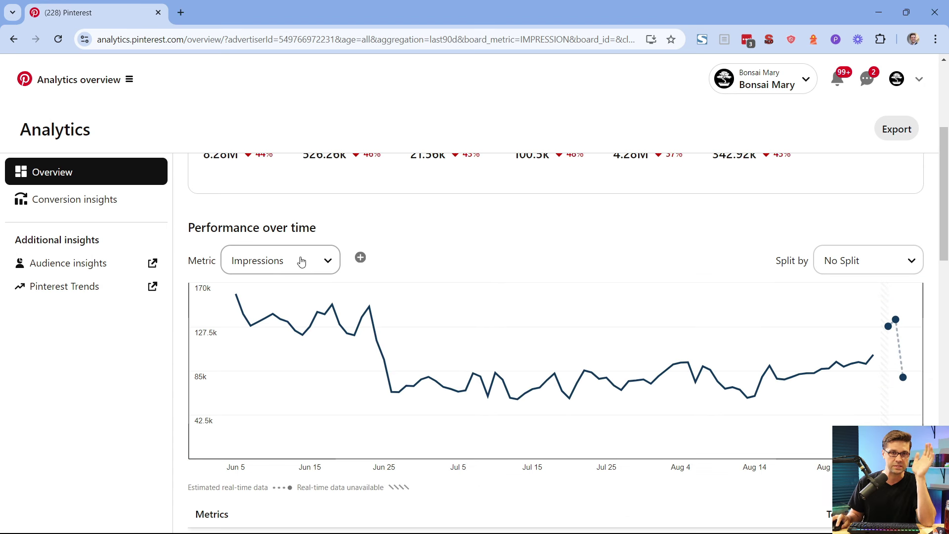
left_click(302, 265)
left_click(306, 340)
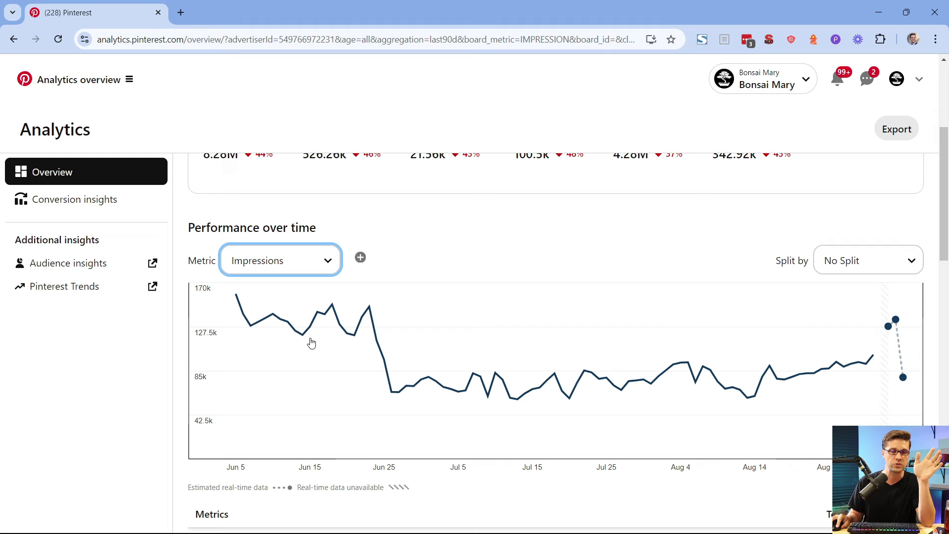
scroll(314, 324, "down", 2)
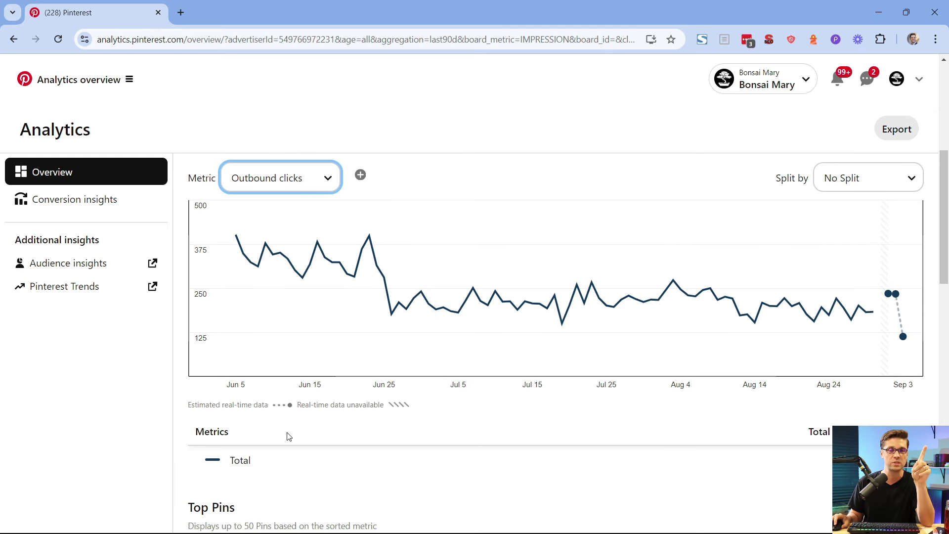
scroll(290, 436, "up", 1)
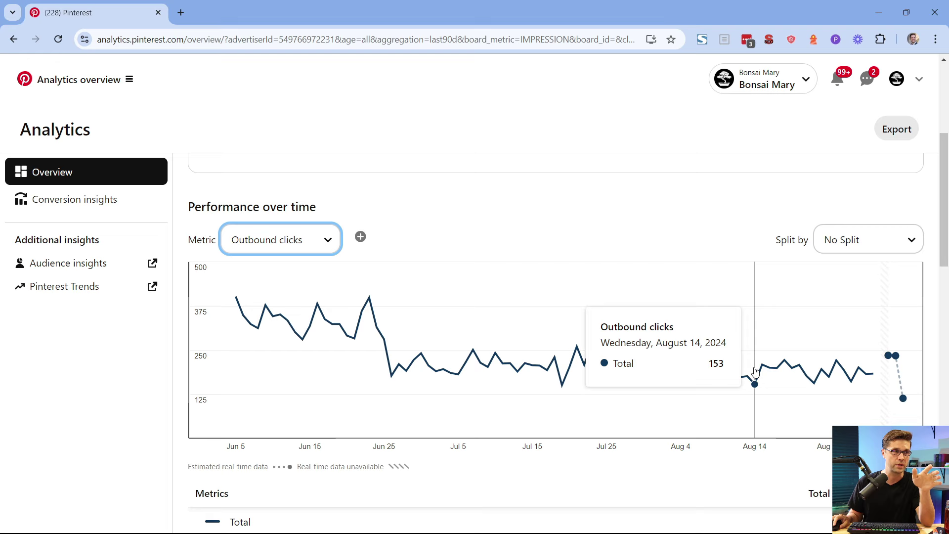
Sort Top boards by Outbound clicks, then go to the Boho Style Decor Inspiration board tab
scroll(553, 356, "down", 10)
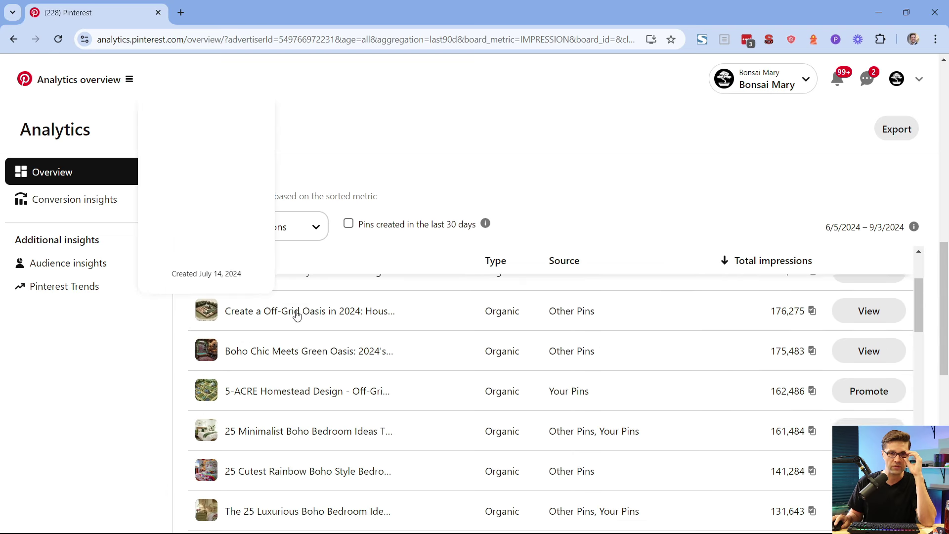
scroll(197, 385, "down", 10)
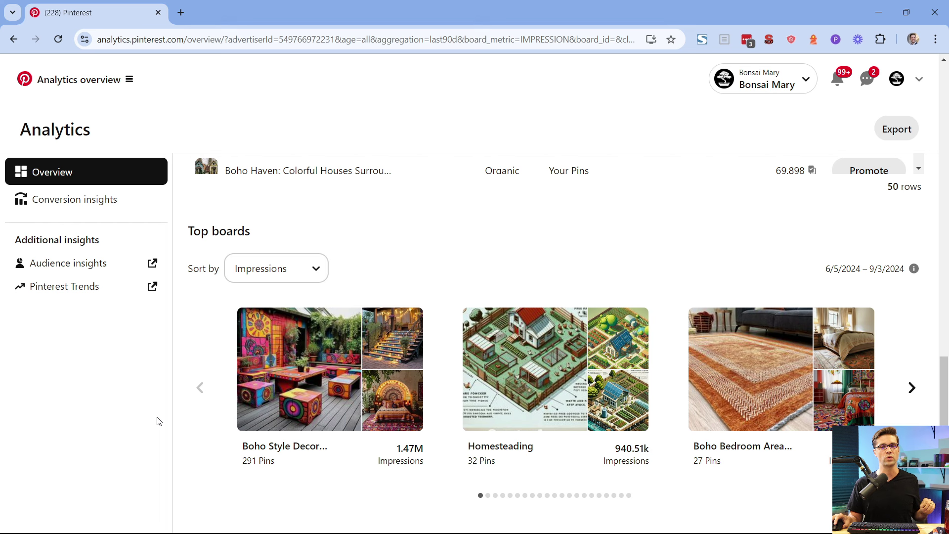
left_click(281, 279)
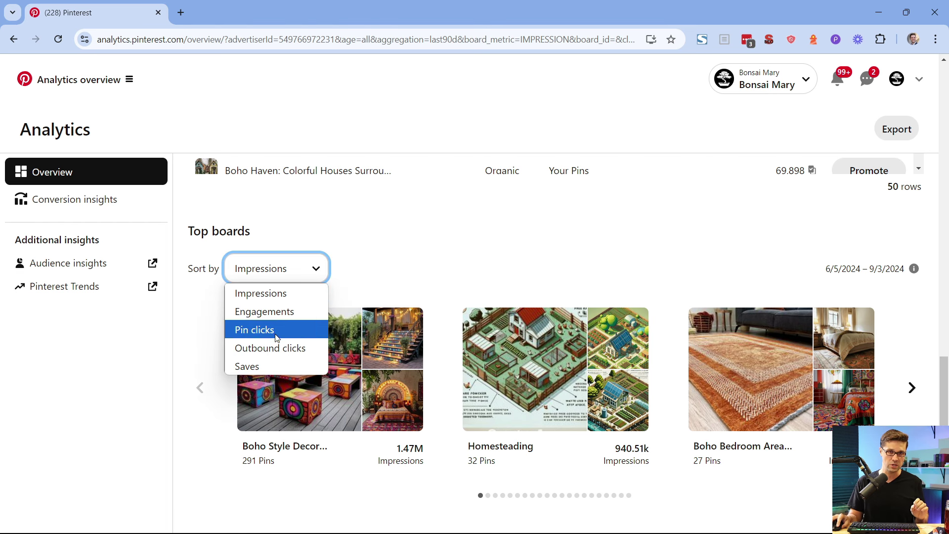
left_click(273, 348)
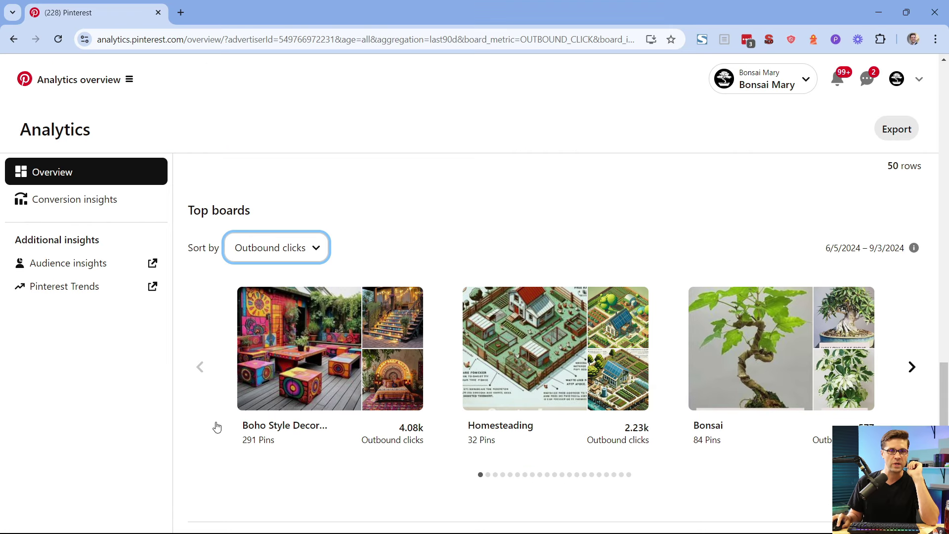
mouse_move(299, 440)
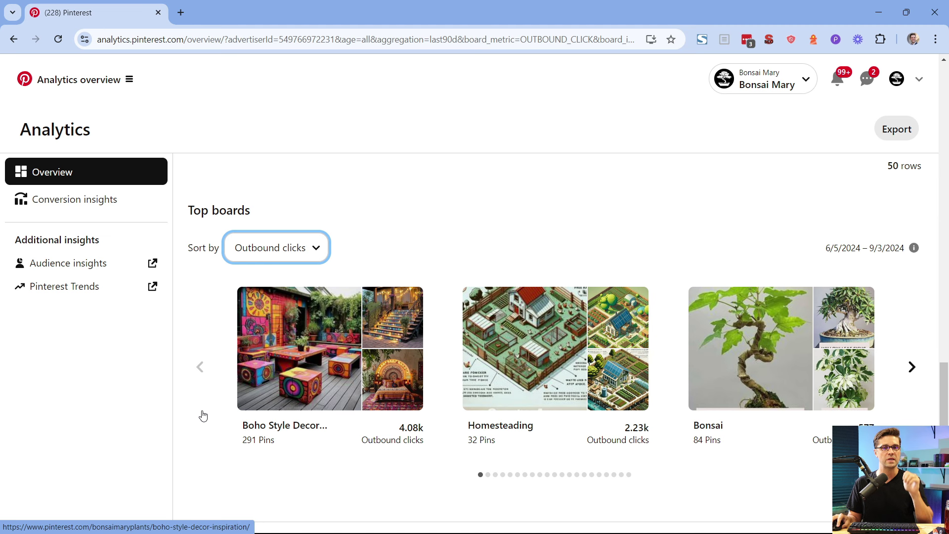
key("ctrl+Tab")
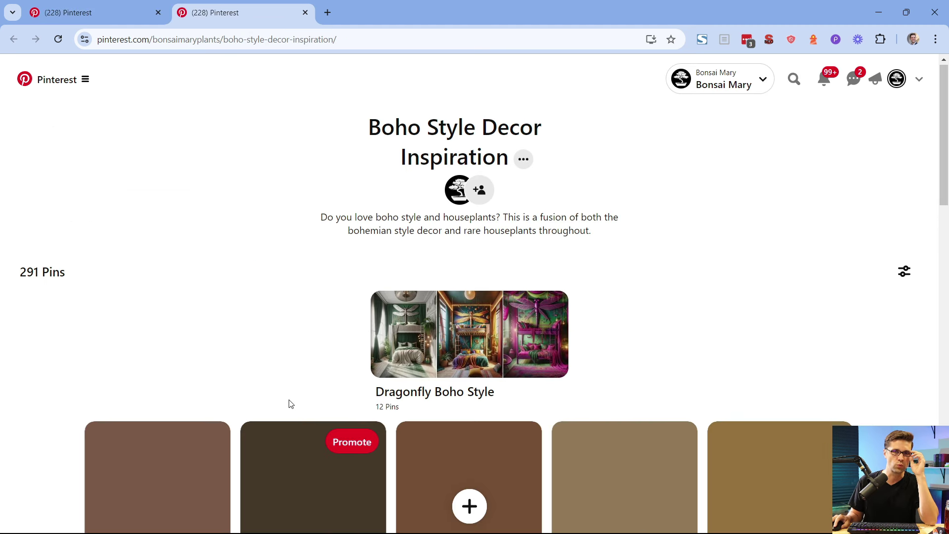
Skim the Boho Style Decor Inspiration board's pins, then move on to the next browser tab
scroll(290, 402, "down", 10)
scroll(84, 384, "up", 8)
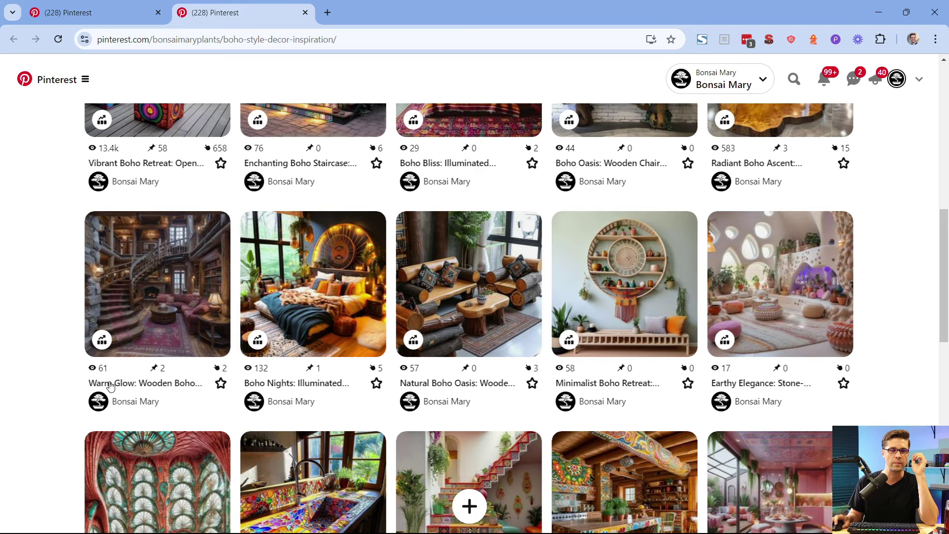
key("ctrl+Tab")
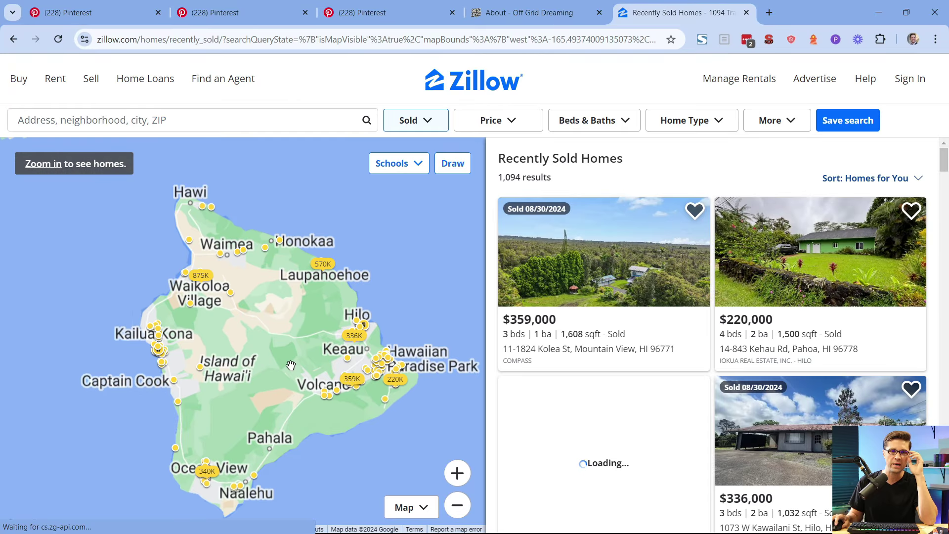
Zoom the Zillow sold-homes map from the Big Island into Mountain View and Omega Rd
scroll(298, 381, "up", 4)
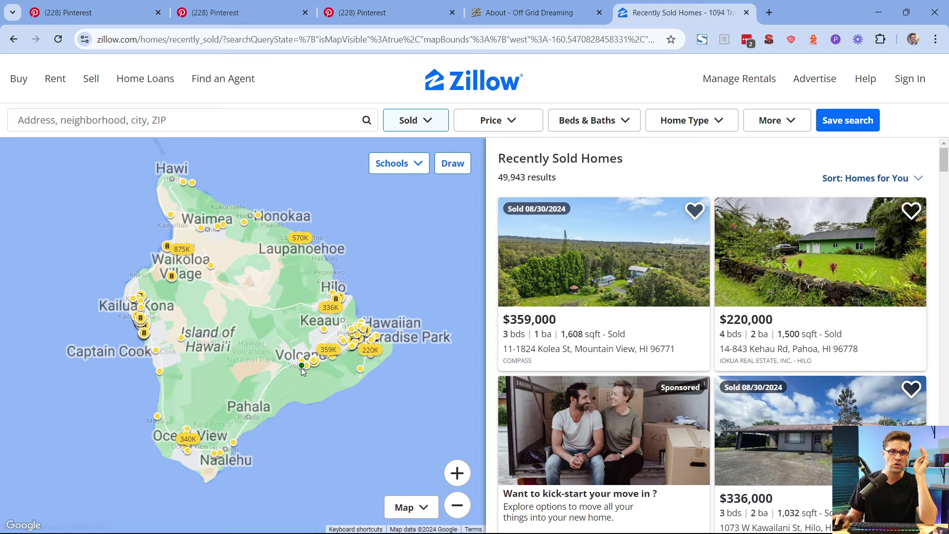
scroll(324, 355, "up", 6)
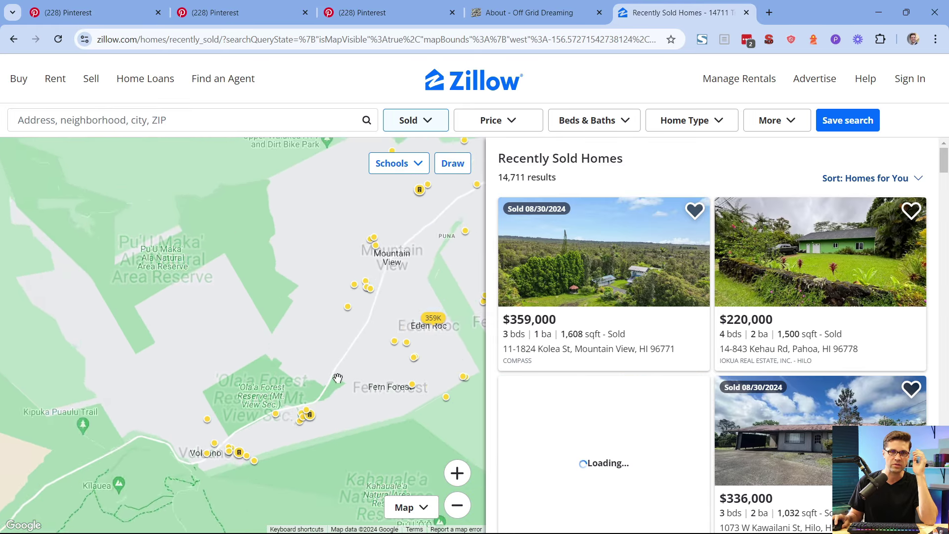
scroll(340, 371, "up", 4)
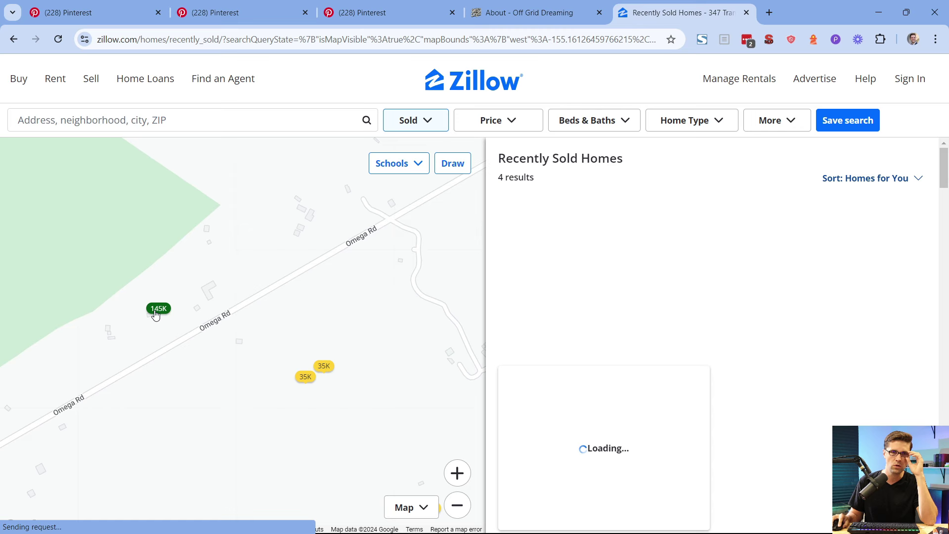
Open the $145,000 sold Volcano home's details and view its photos full screen
mouse_move(160, 309)
left_click(167, 349)
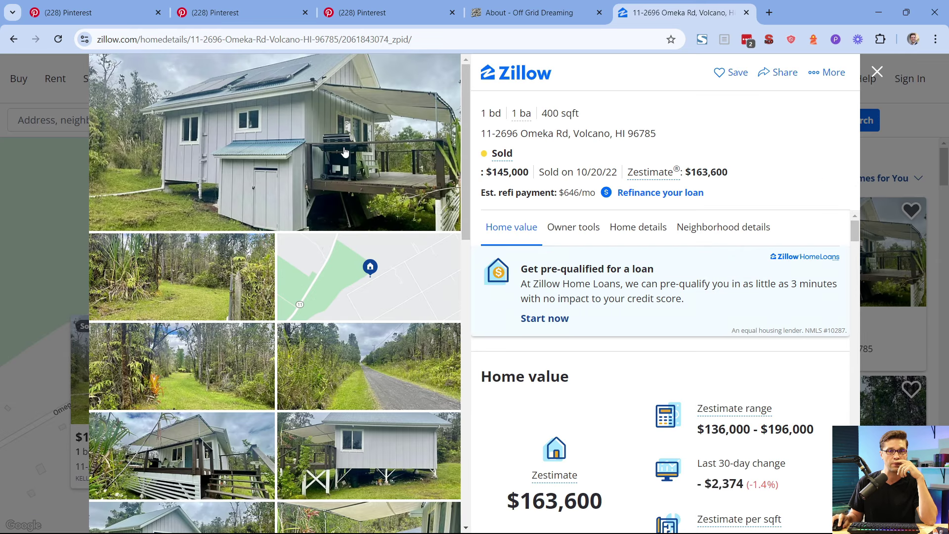
left_click(345, 152)
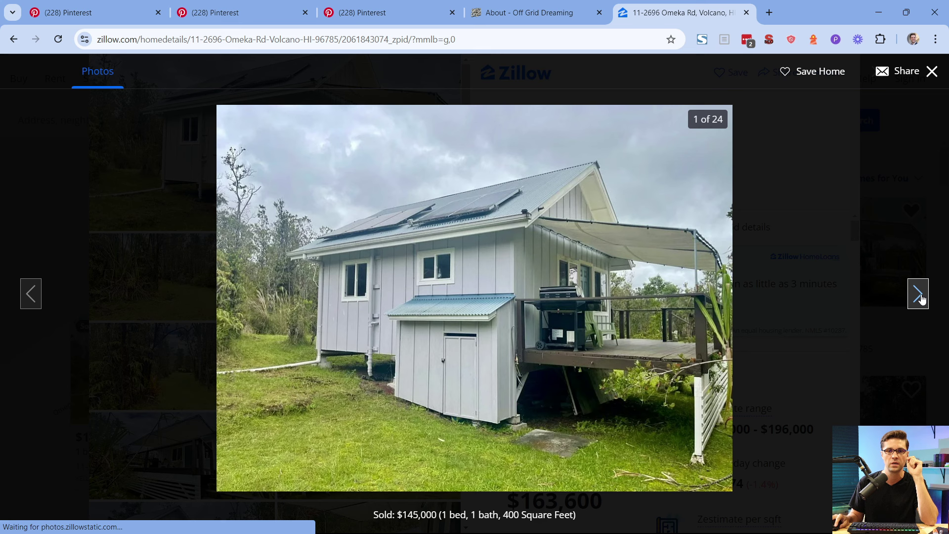
Page through the listing photos, then go to the Off Grid Dreaming About page
left_click(919, 294)
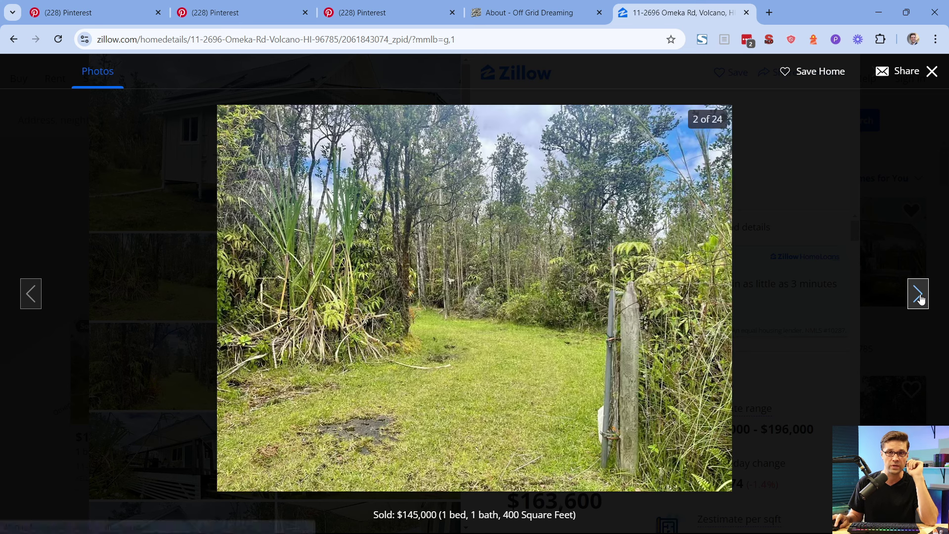
left_click(919, 293)
left_click(918, 293)
left_click(919, 294)
left_click(919, 294)
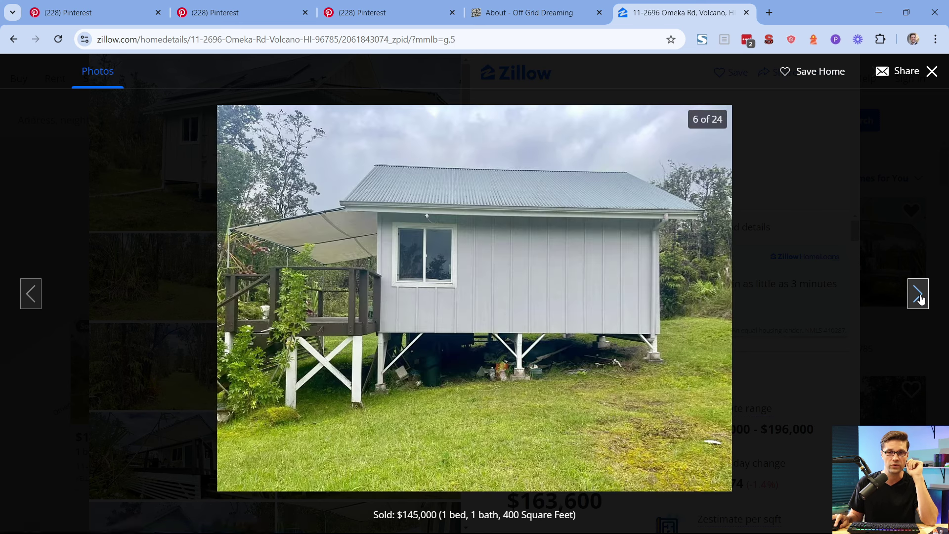
left_click(919, 293)
left_click(919, 294)
left_click(919, 293)
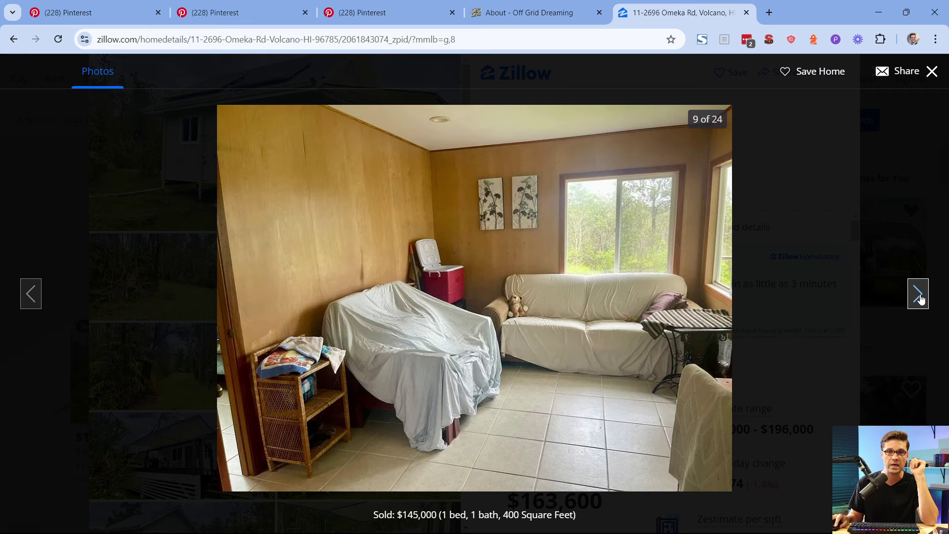
left_click(919, 294)
left_click(919, 295)
left_click(918, 295)
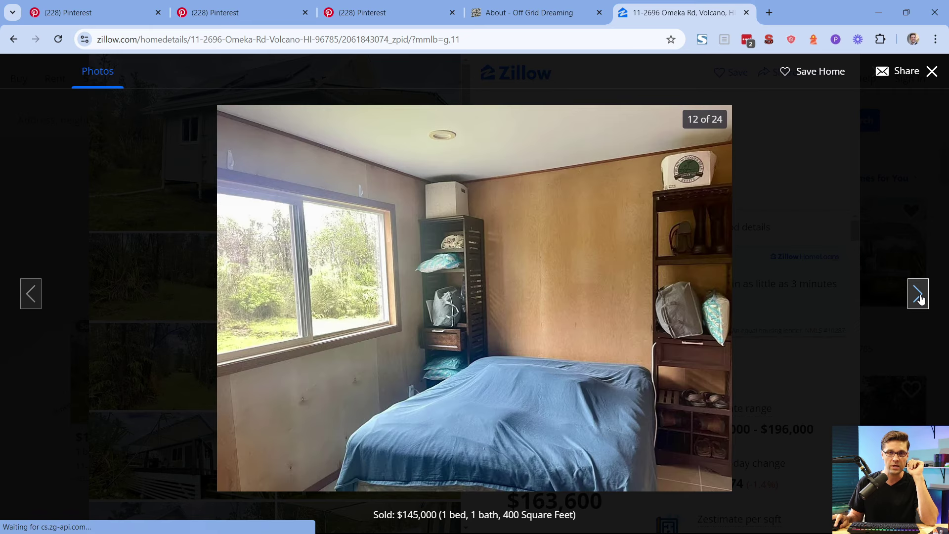
left_click(919, 295)
left_click(918, 295)
left_click(918, 294)
left_click(919, 294)
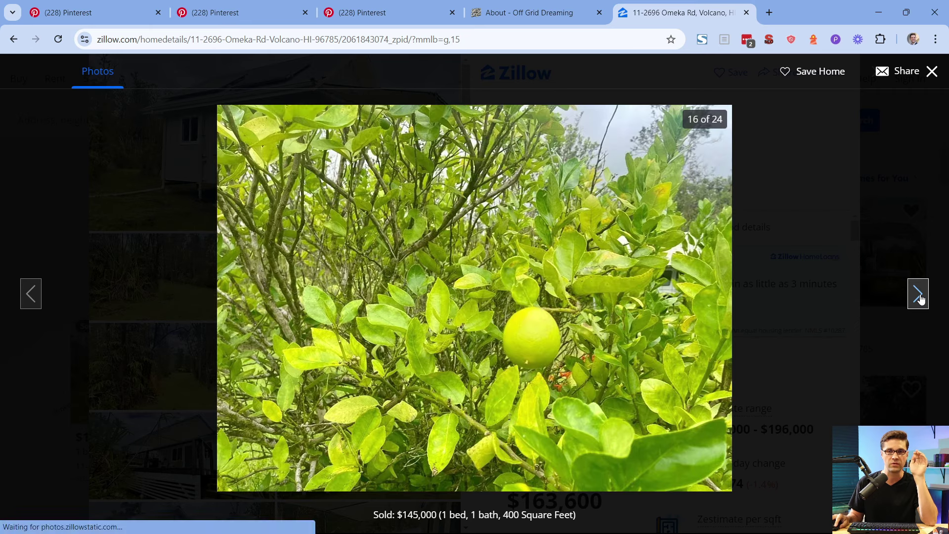
left_click(919, 294)
left_click(919, 295)
left_click(919, 294)
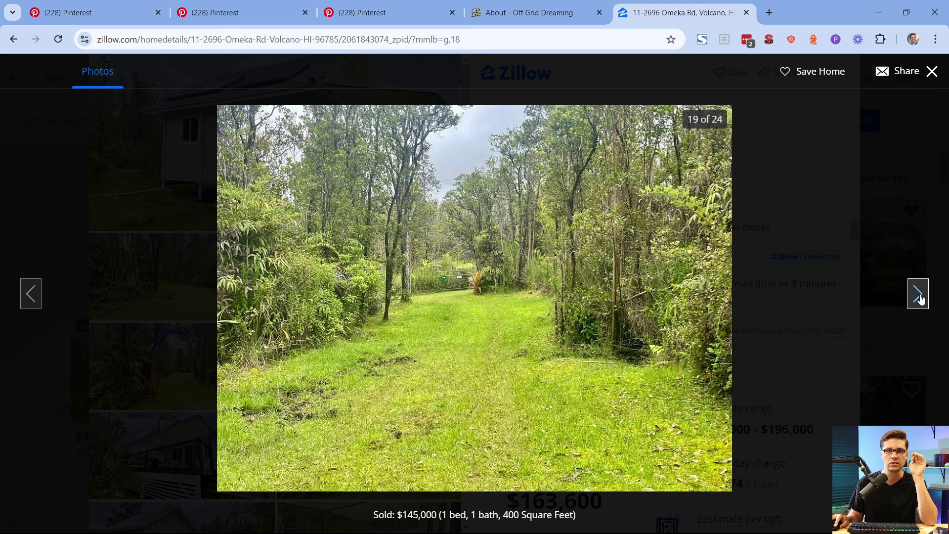
left_click(919, 295)
left_click(581, 5)
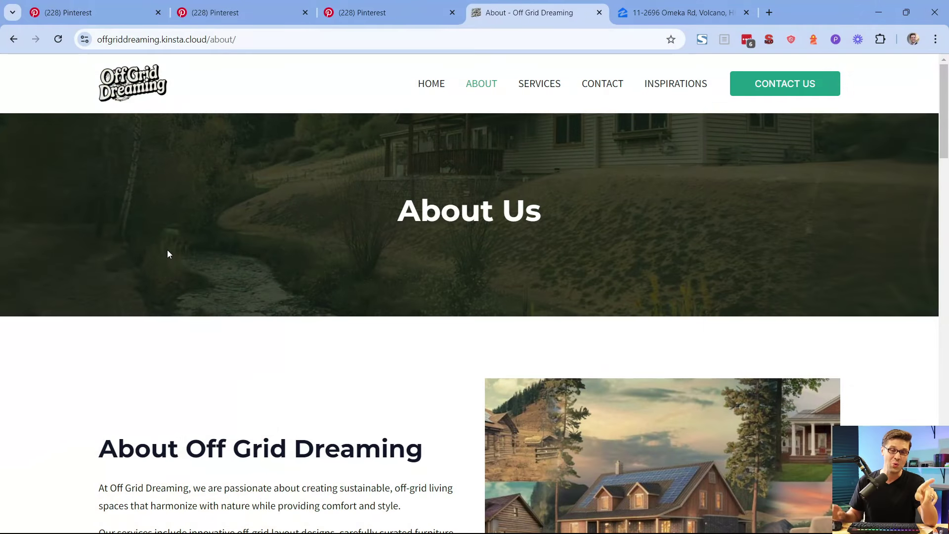
Scroll the Off Grid Dreaming About page down to its footer
left_click_drag(945, 134, 946, 505)
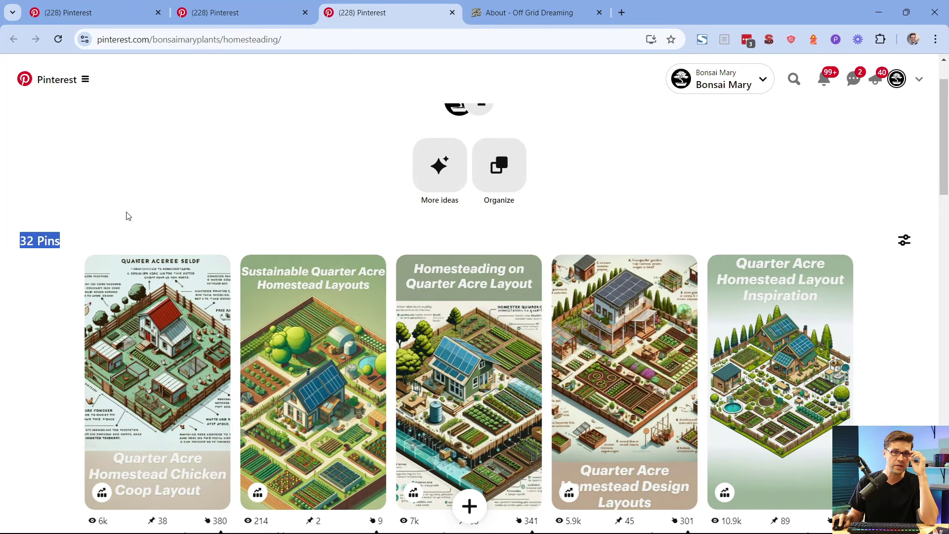
left_click(127, 216)
scroll(267, 282, "down", 8)
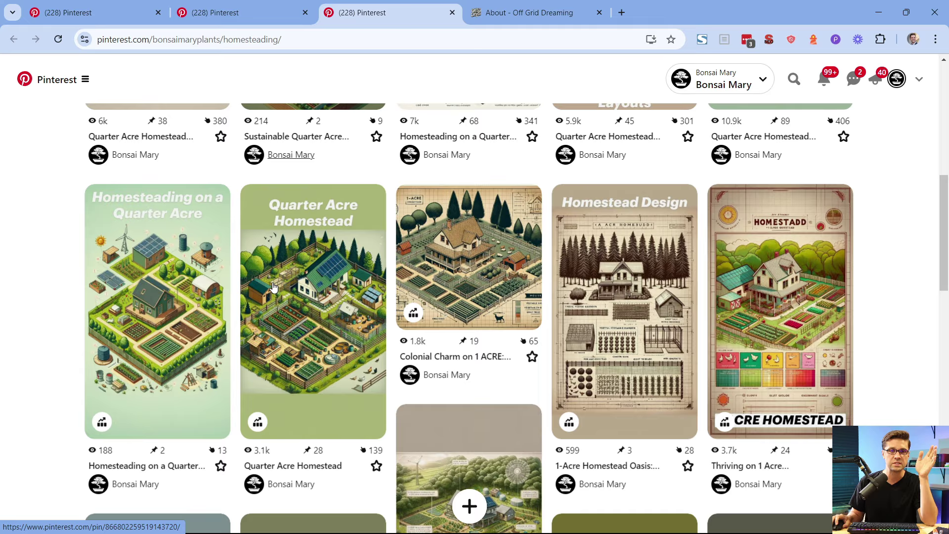
scroll(277, 287, "down", 2)
scroll(287, 296, "up", 9)
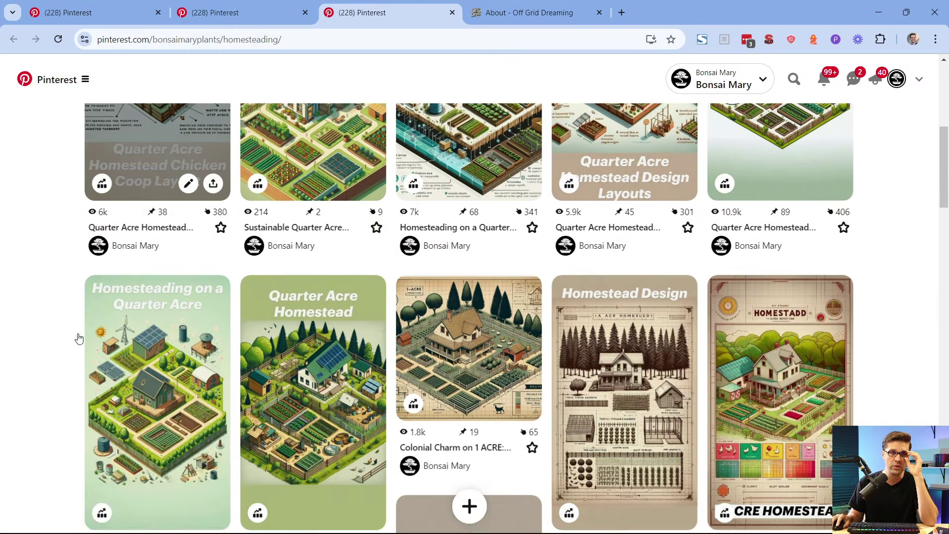
scroll(78, 339, "down", 10)
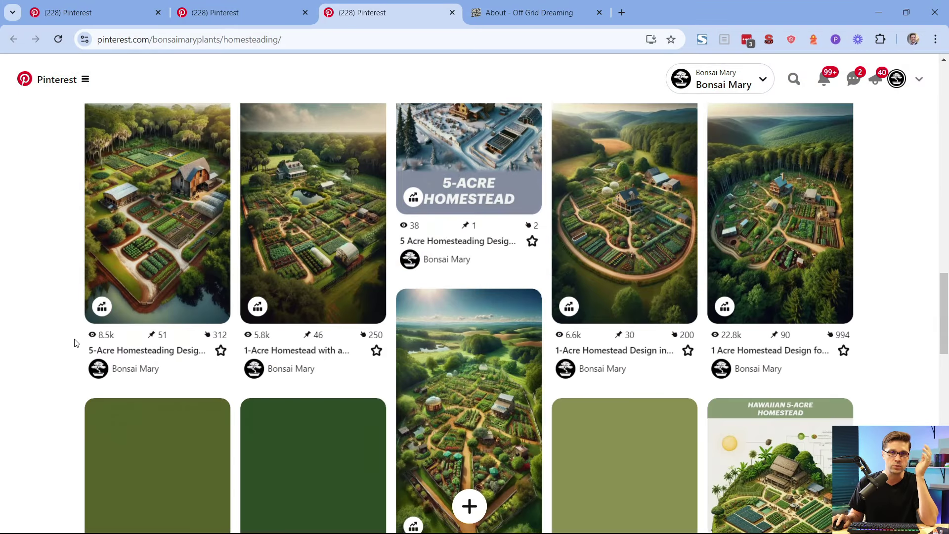
scroll(76, 342, "down", 10)
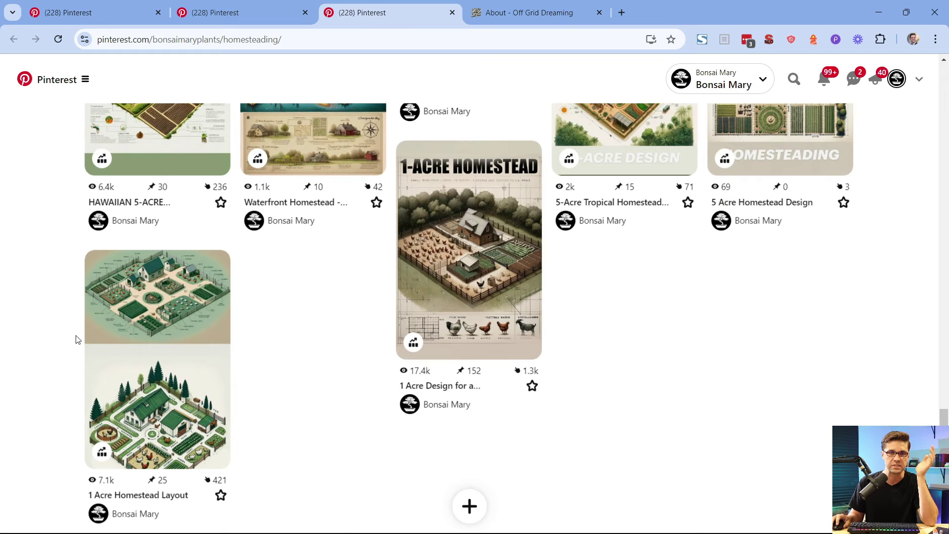
scroll(76, 339, "down", 2)
scroll(69, 342, "up", 3)
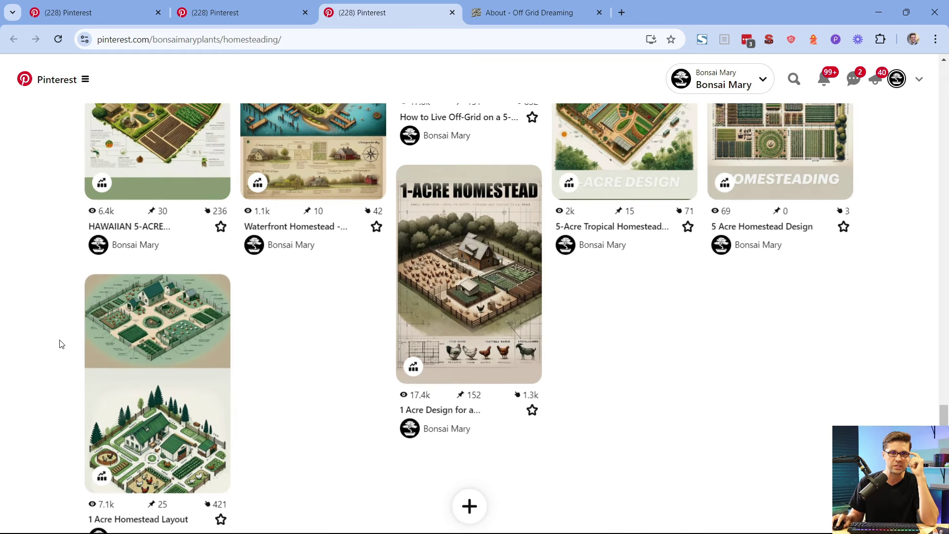
scroll(62, 345, "down", 2)
scroll(61, 344, "up", 5)
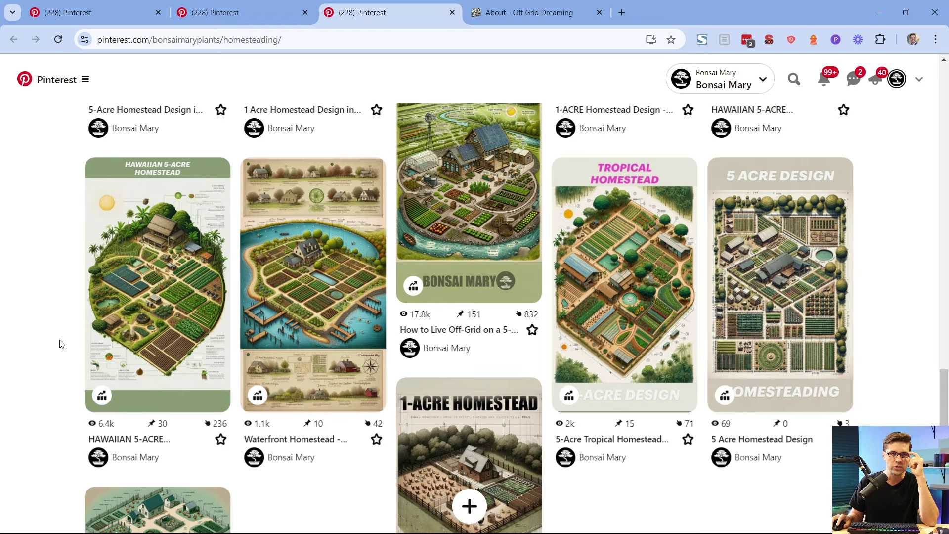
scroll(61, 341, "up", 2)
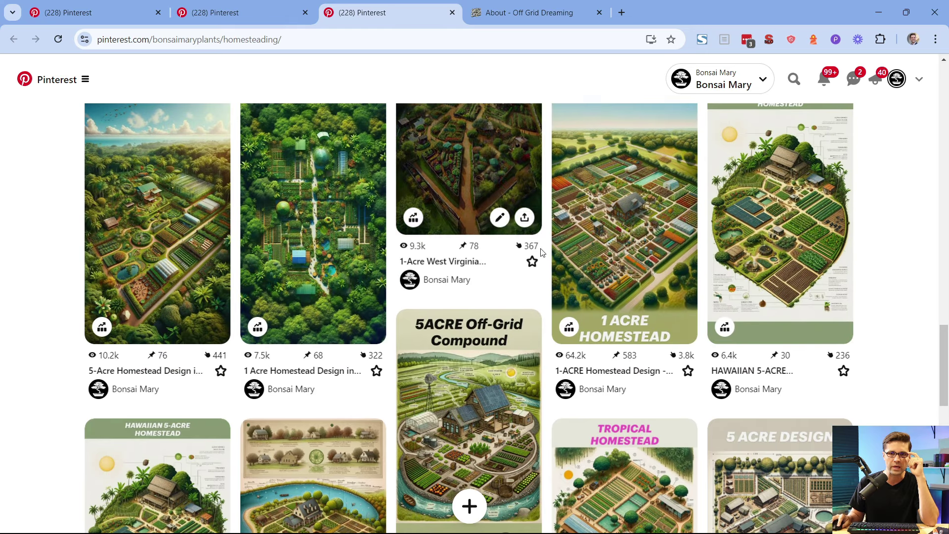
Open the 1-ACRE Homestead Design - Virginia Homestead pin and scroll through its stats and comments
left_click(609, 242)
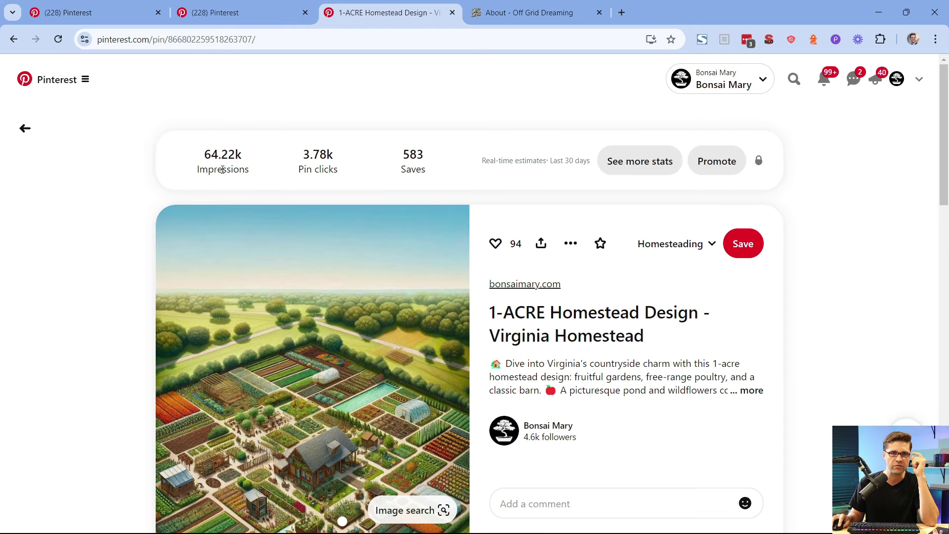
scroll(159, 296, "down", 3)
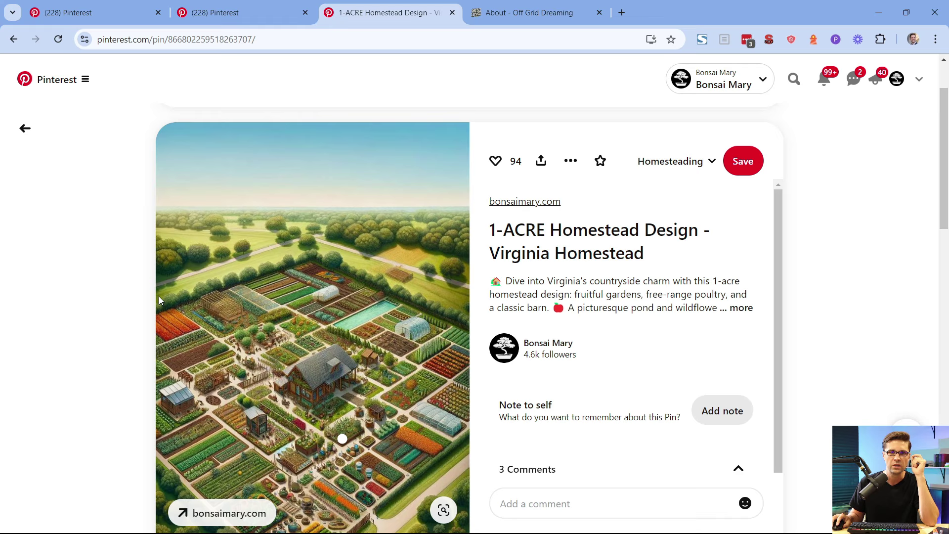
scroll(143, 304, "up", 2)
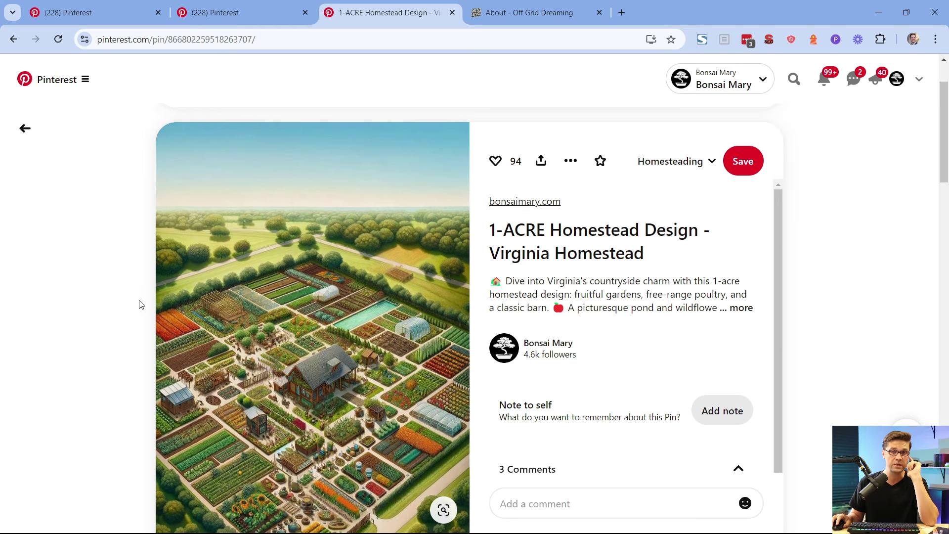
scroll(129, 302, "down", 2)
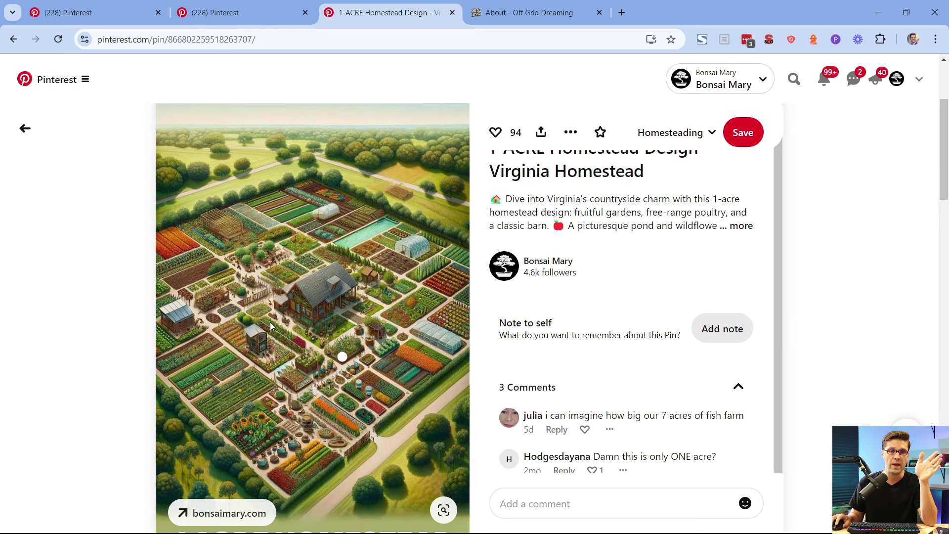
scroll(94, 332, "down", 2)
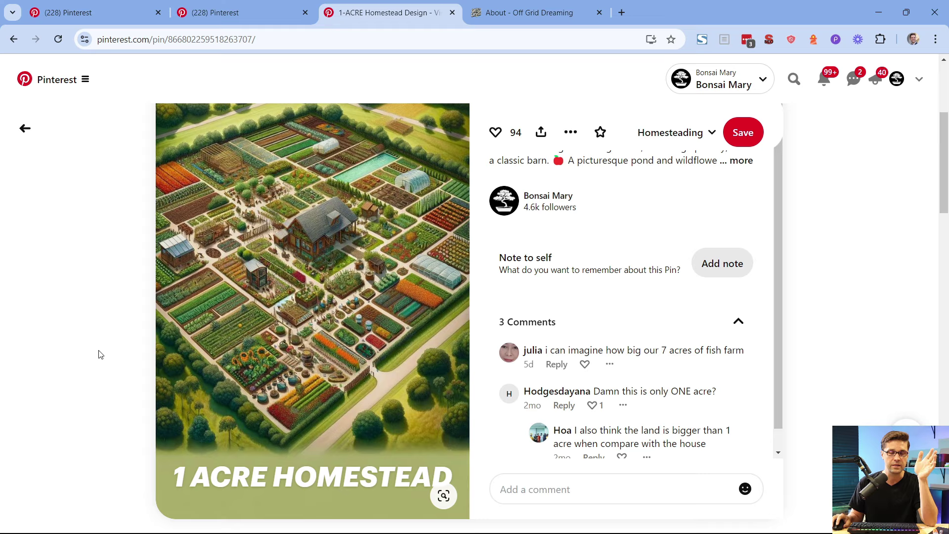
scroll(102, 353, "up", 2)
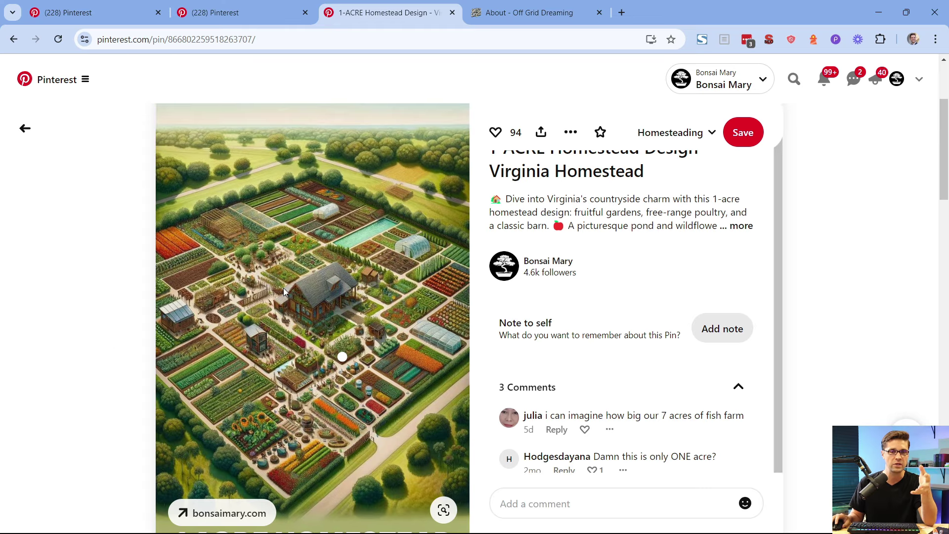
scroll(276, 331, "up", 2)
scroll(292, 314, "down", 2)
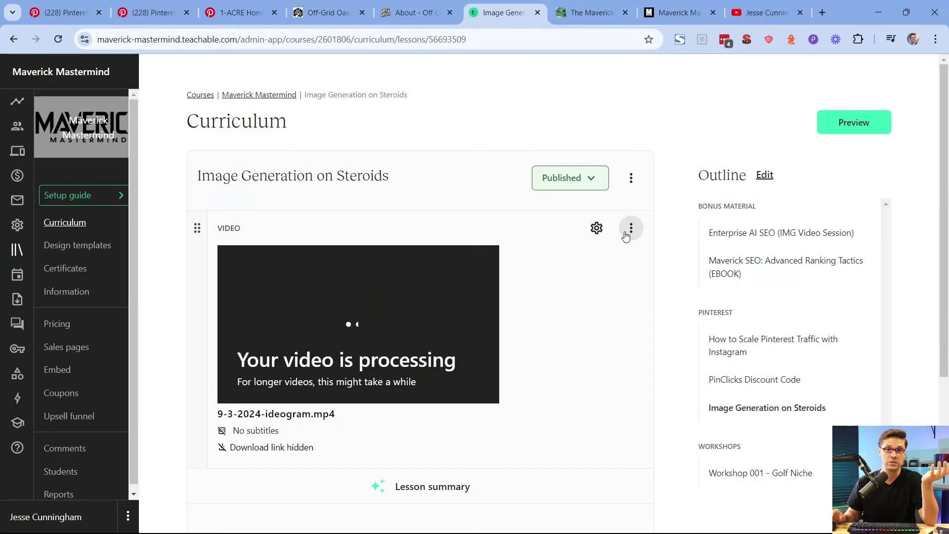
Show the Maverick Mastermind community homepage, then its forum topics
left_click(600, 4)
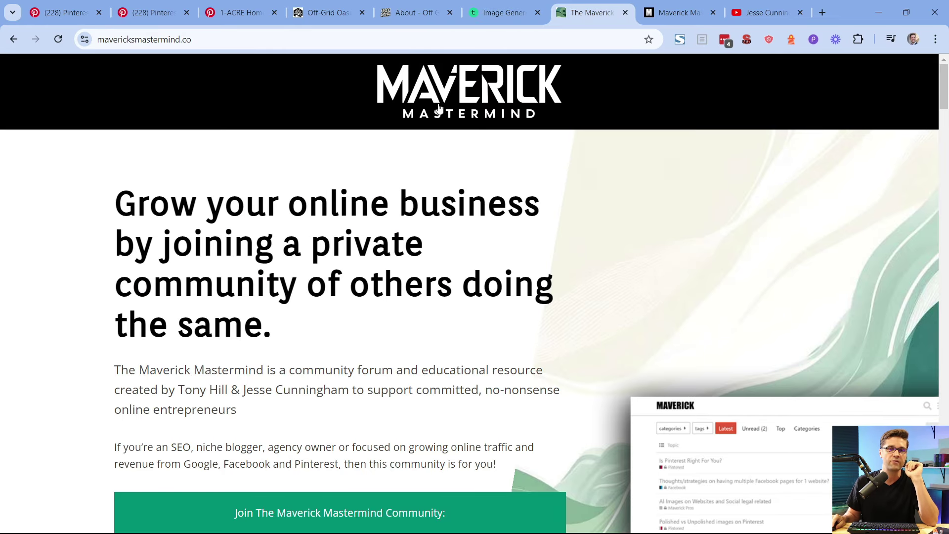
scroll(556, 136, "down", 3)
left_click(690, 4)
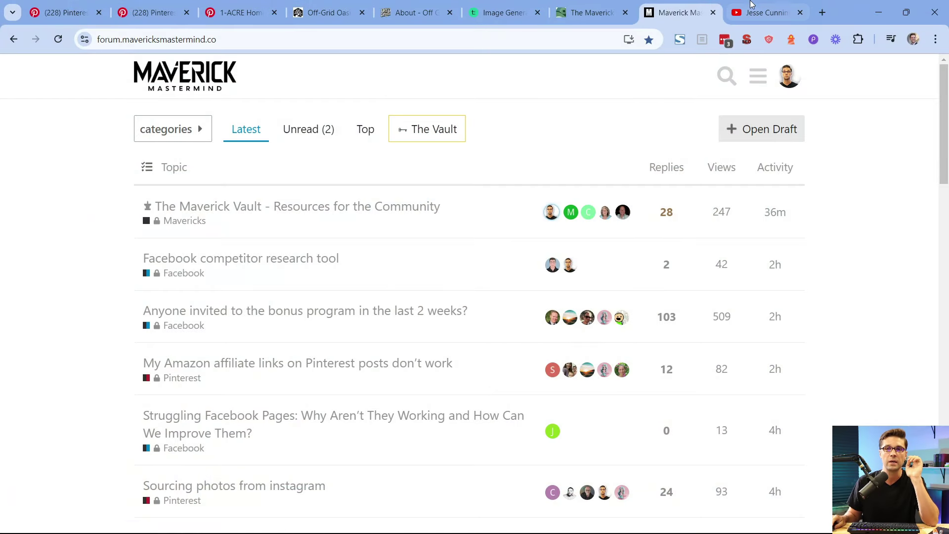
Scroll through the creator's YouTube channel
left_click(767, 12)
scroll(545, 254, "down", 15)
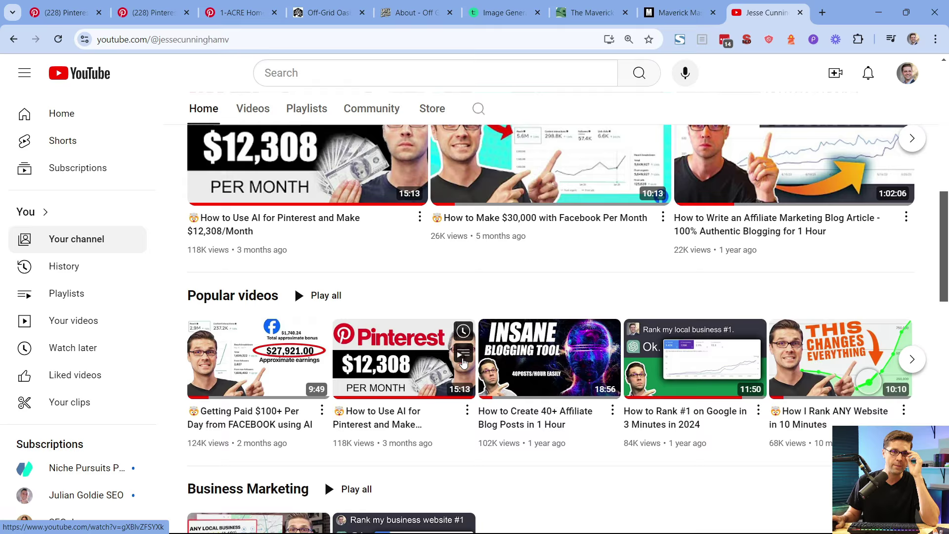
scroll(487, 379, "down", 7)
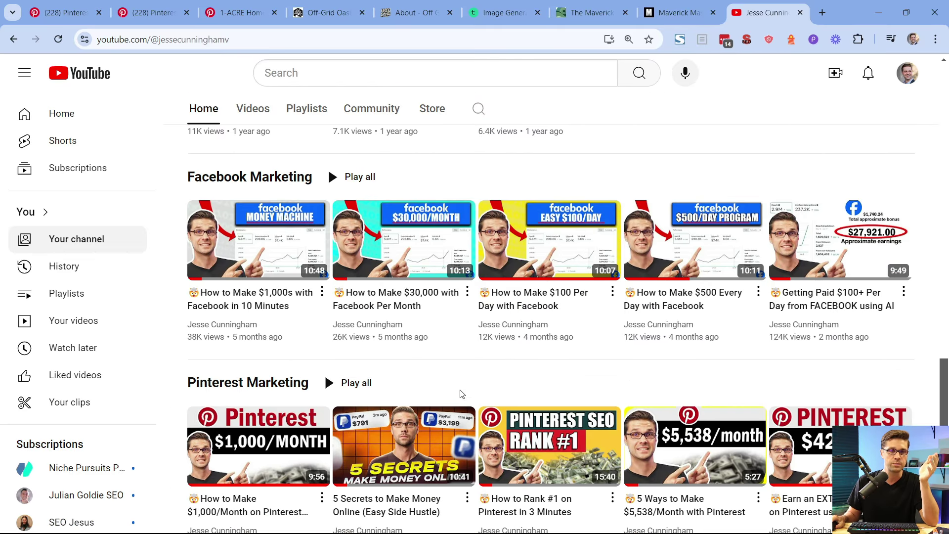
scroll(421, 356, "down", 1)
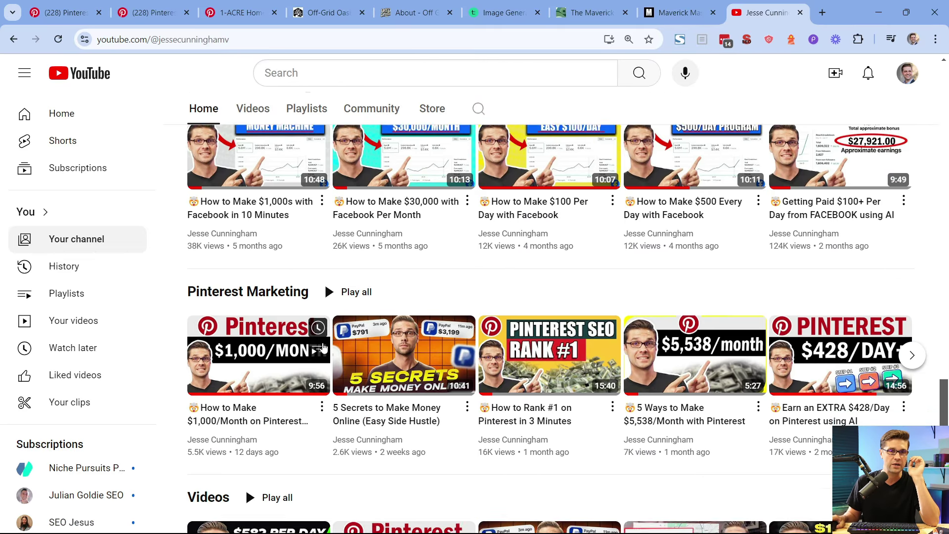
scroll(523, 388, "up", 1)
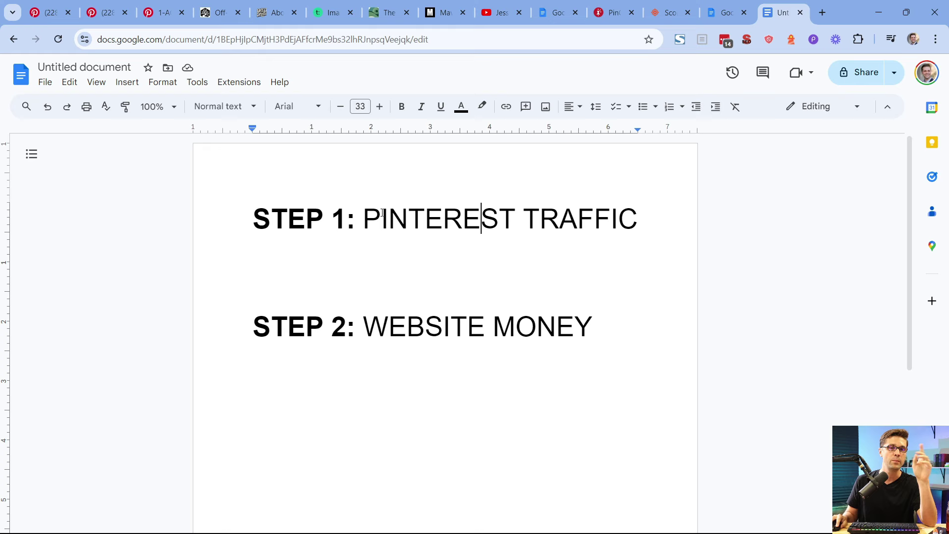
Highlight the 'STEP 1: PINTEREST TRAFFIC' and 'STEP 2: WEBSITE MONEY' lines in the doc
triple_click(382, 213)
left_click(440, 222)
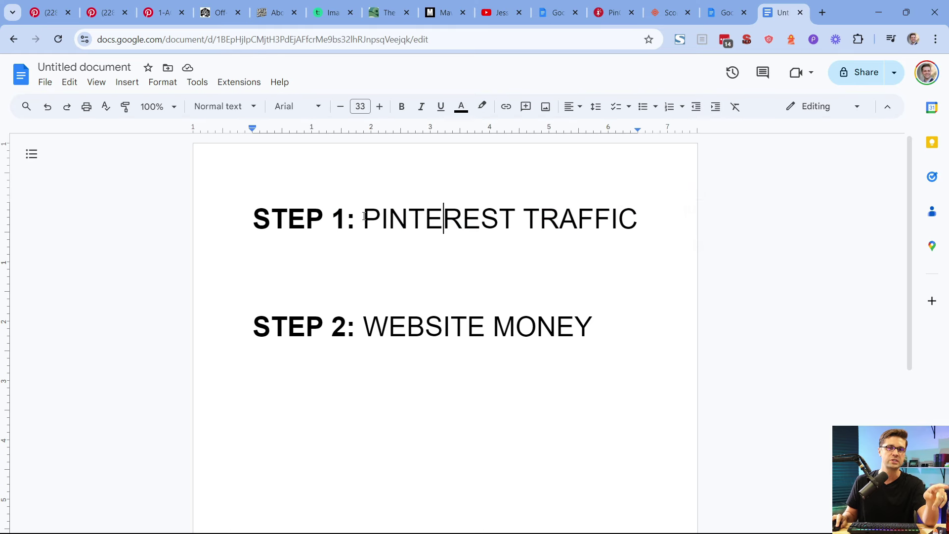
left_click_drag(364, 219, 621, 218)
triple_click(361, 334)
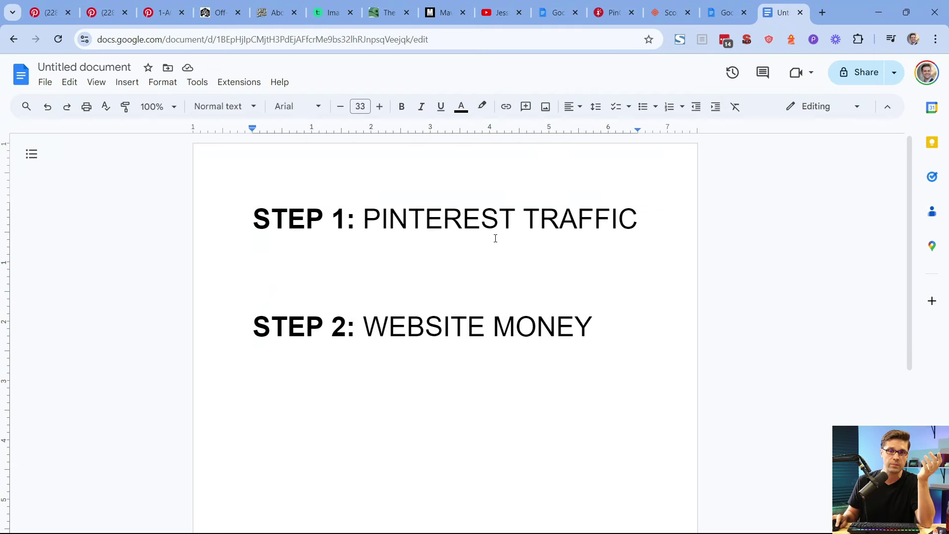
triple_click(495, 238)
left_click(493, 240)
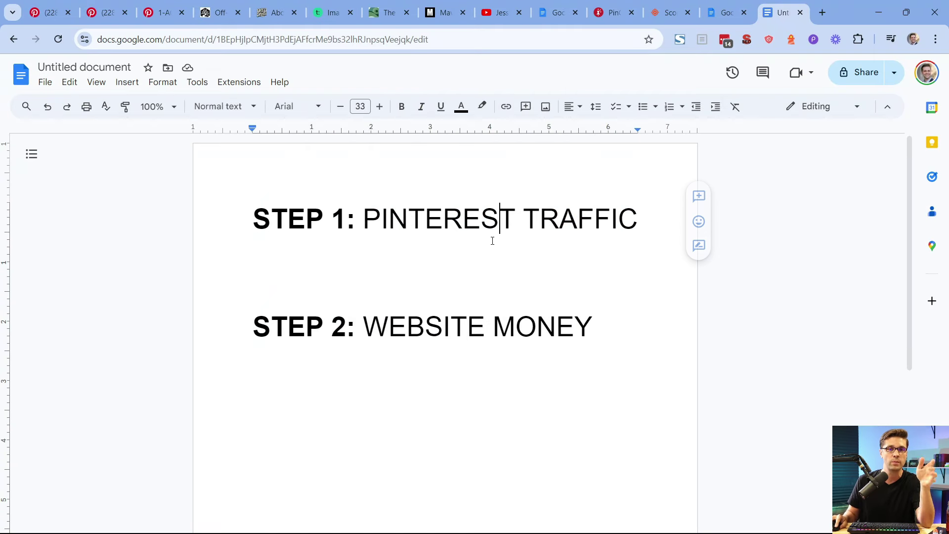
triple_click(369, 333)
left_click(427, 326)
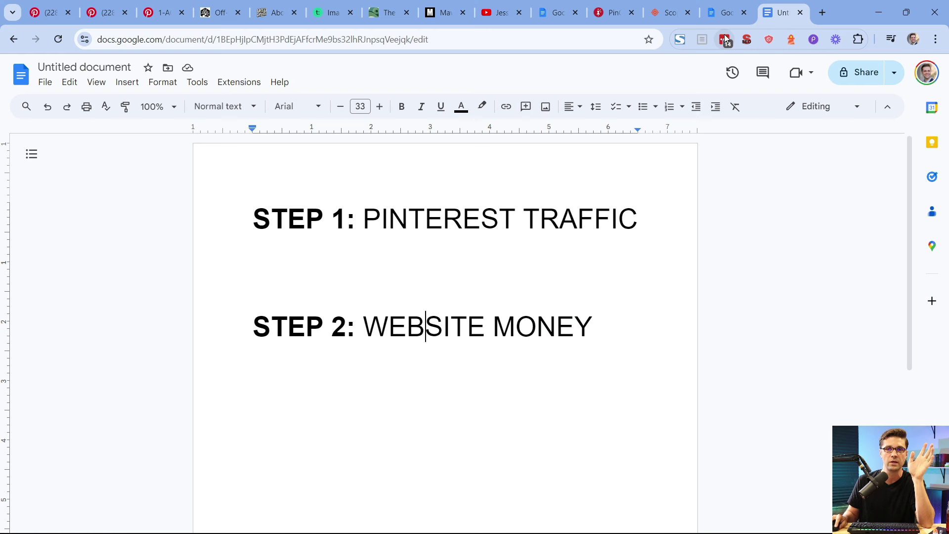
Scroll through the 1-ACRE Homestead Design pin, then go to the acre homestead keyword research
left_click(163, 10)
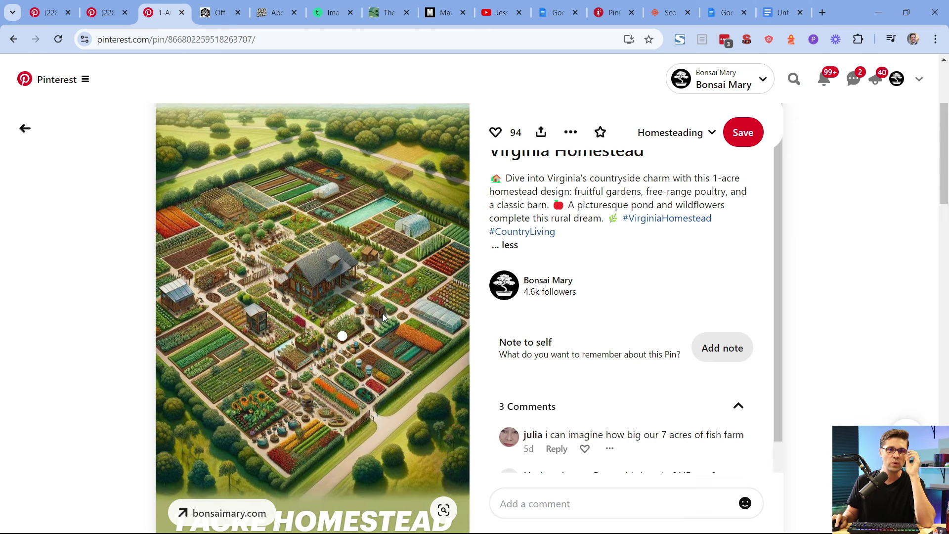
scroll(455, 302, "up", 1)
scroll(495, 324, "up", 1)
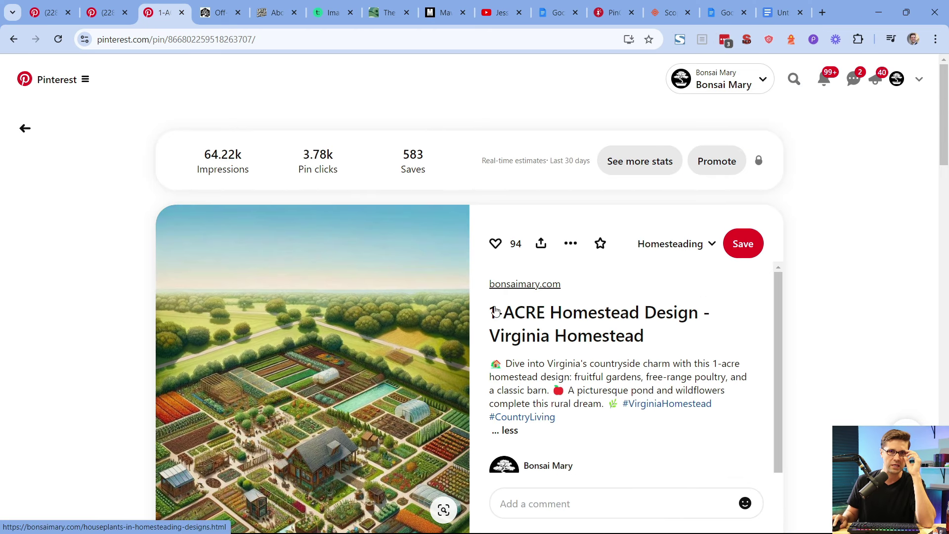
scroll(496, 311, "down", 1)
scroll(495, 312, "up", 1)
scroll(79, 328, "down", 1)
scroll(410, 194, "up", 1)
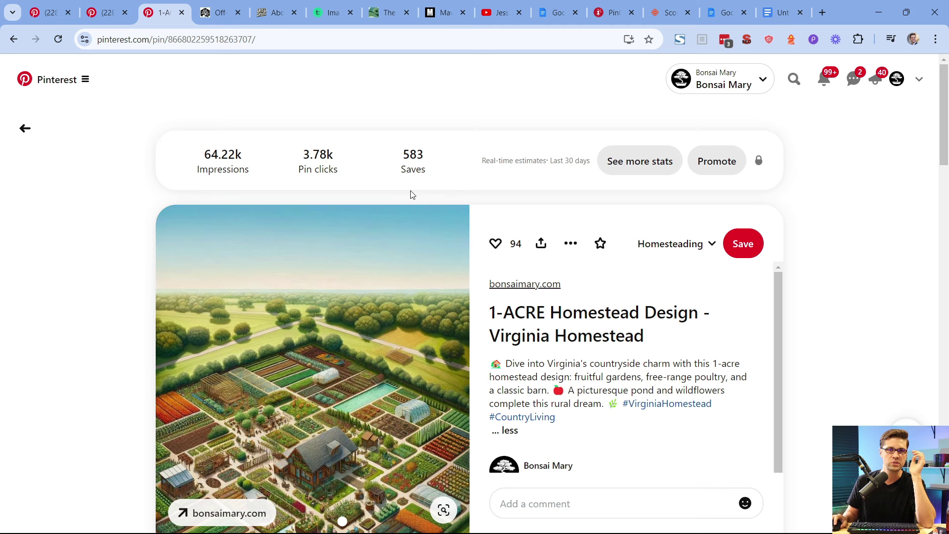
left_click(648, 18)
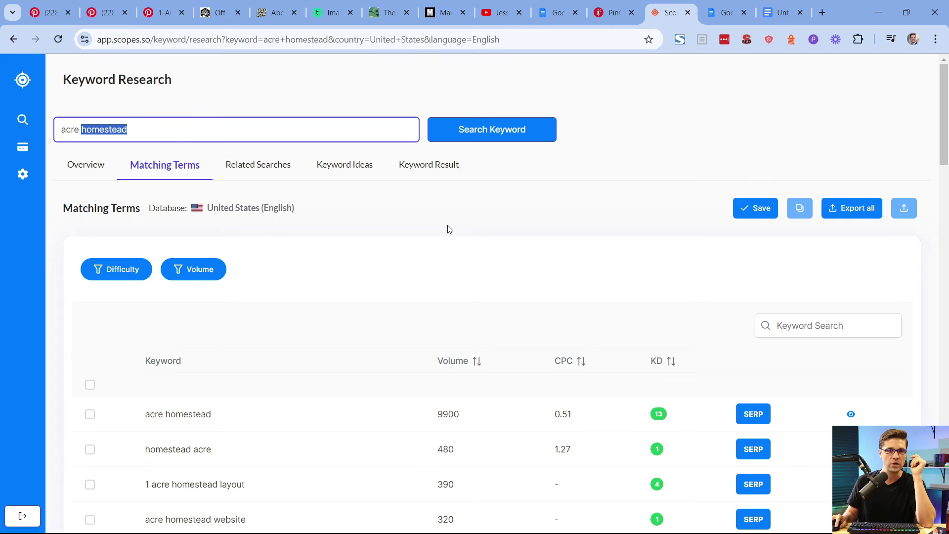
Review the Scopes 'acre homestead' results, selecting 'homestead' in the search query
left_click(366, 196)
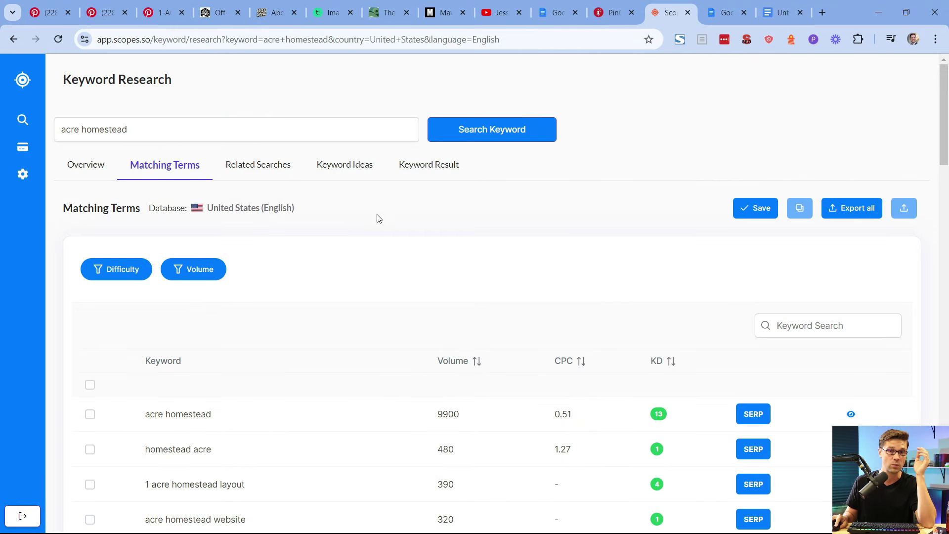
scroll(378, 219, "down", 5)
scroll(356, 365, "up", 5)
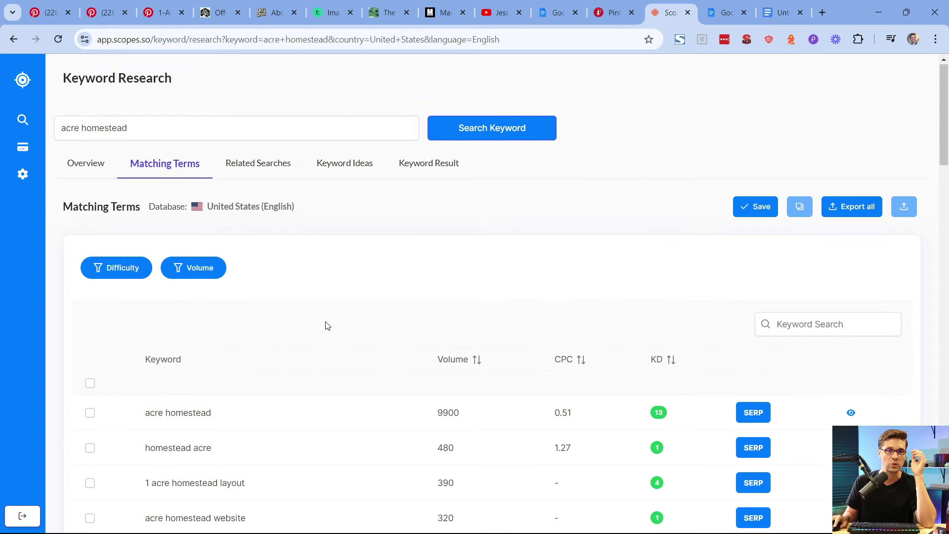
double_click(110, 129)
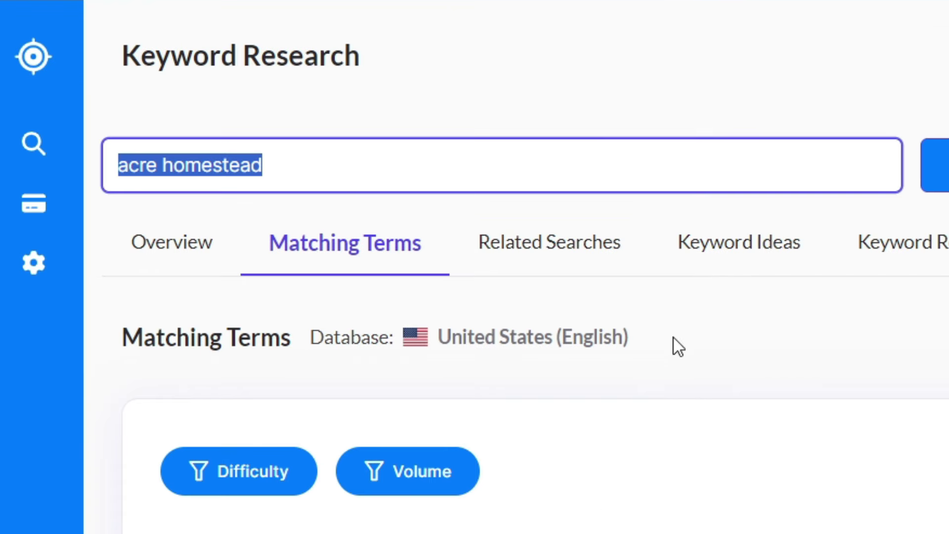
scroll(475, 346, "down", 6)
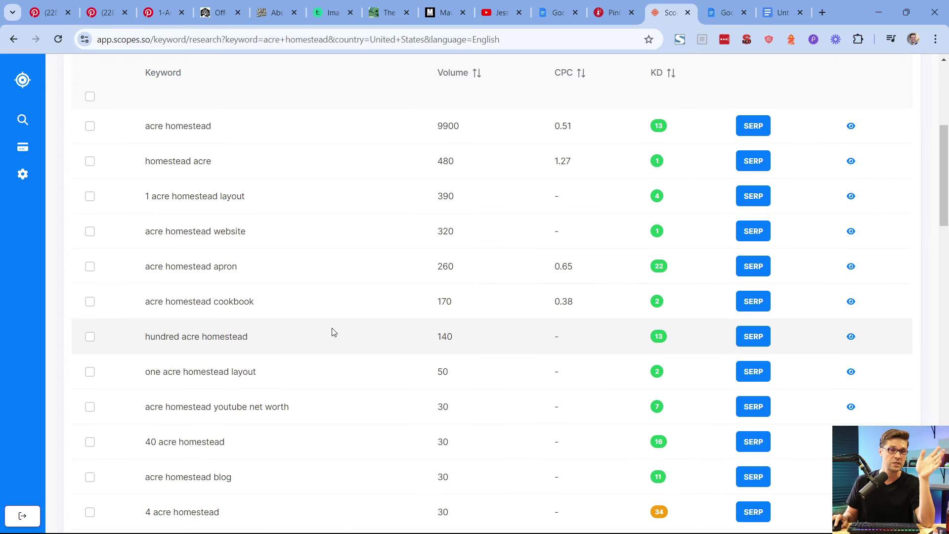
scroll(334, 332, "up", 1)
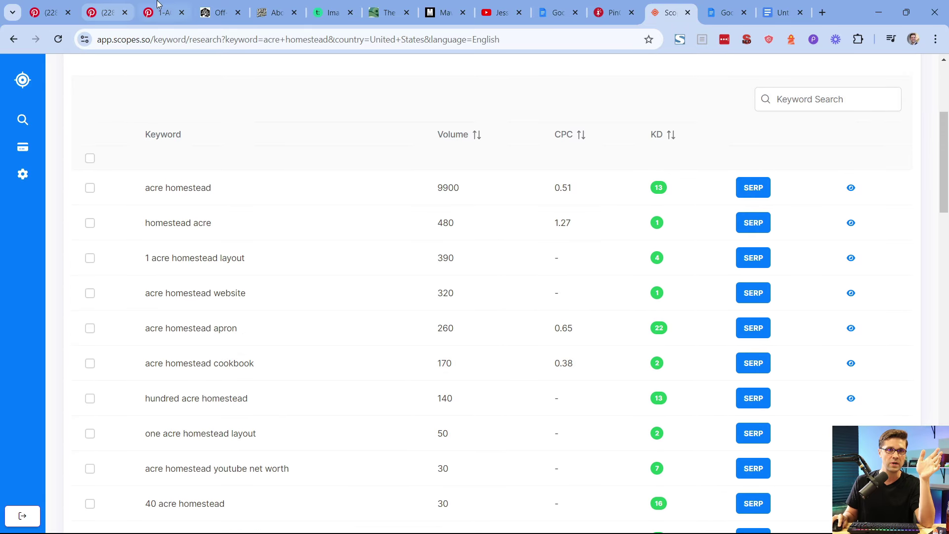
Glance at the 1-ACRE pin, then scroll through the Matching Terms search volumes
left_click(160, 10)
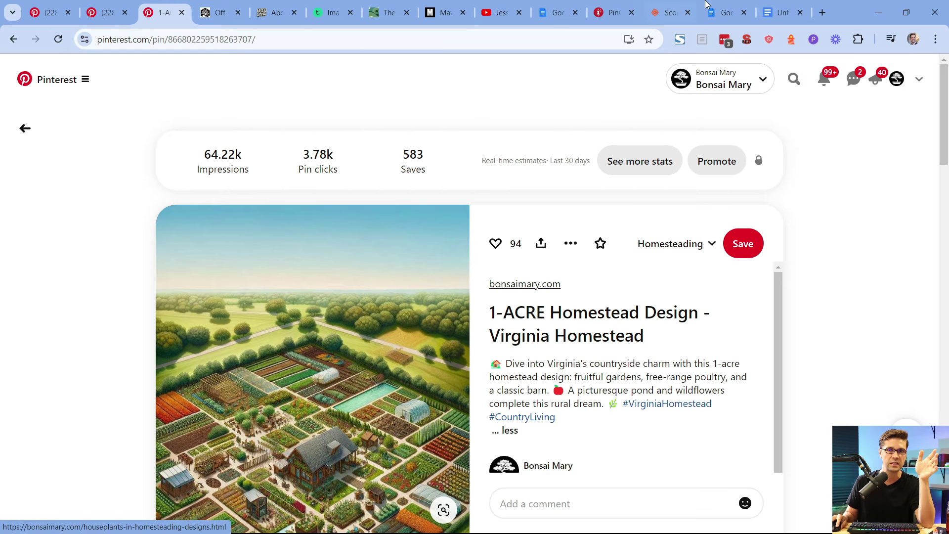
left_click(668, 12)
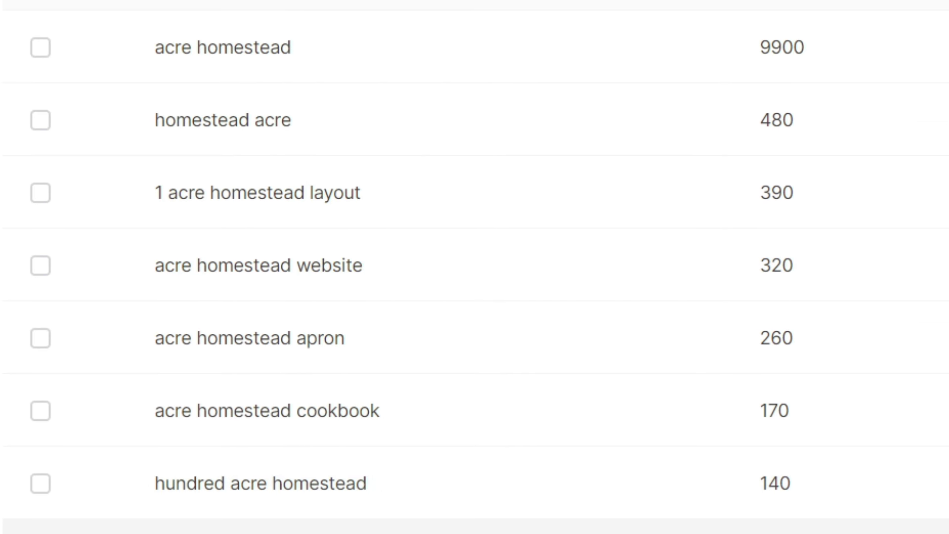
scroll(475, 267, "down", 5)
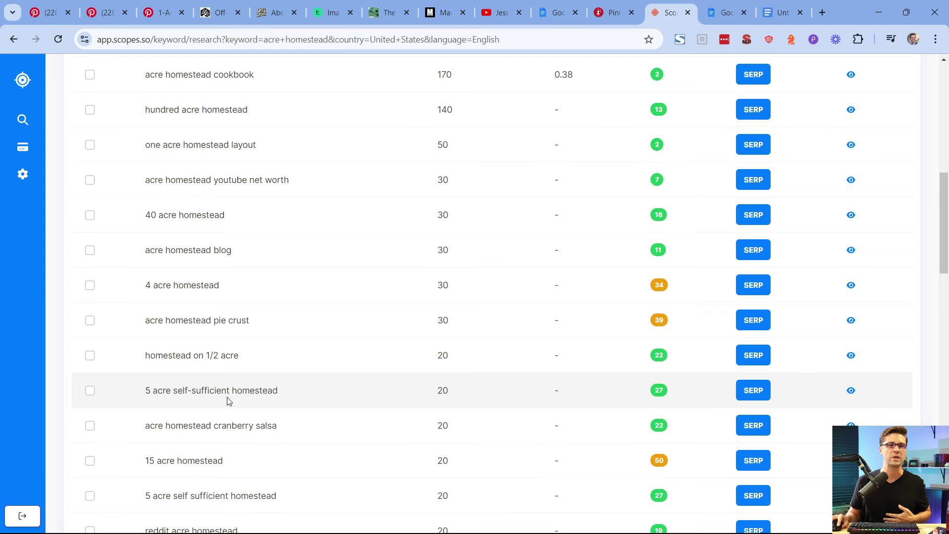
scroll(182, 387, "down", 1)
scroll(190, 386, "down", 3)
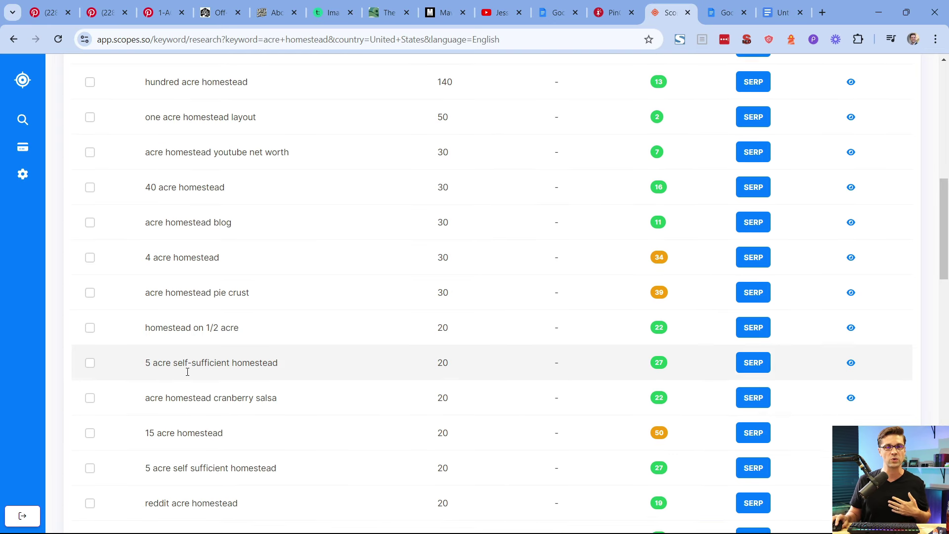
scroll(193, 391, "up", 5)
scroll(190, 368, "up", 3)
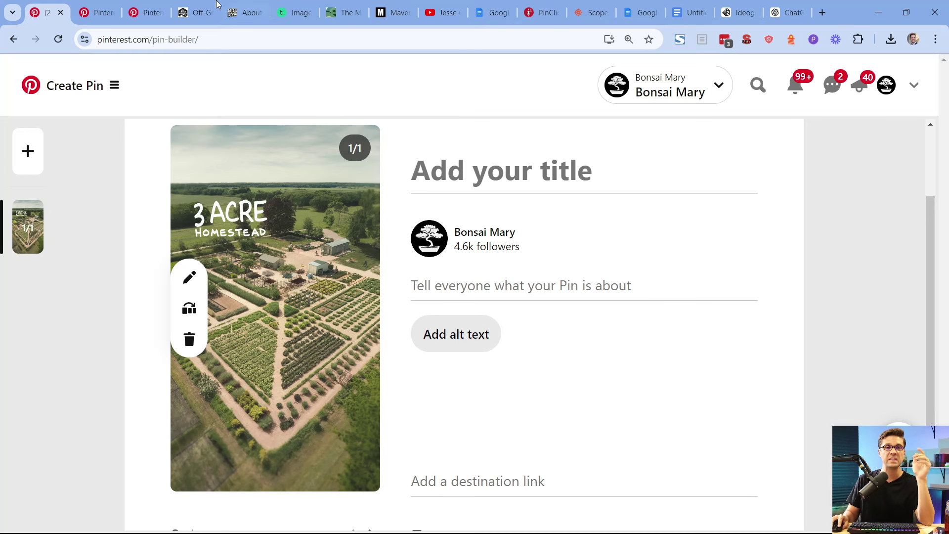
Flip between the three 3 acre homestead pin drafts, then bring up the ChatGPT description variants
left_click(101, 5)
left_click(154, 5)
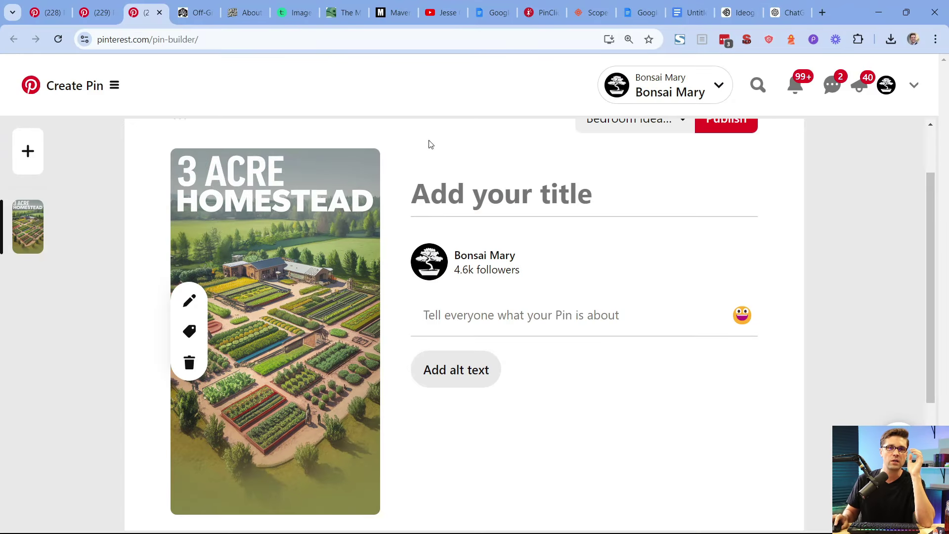
left_click(90, 6)
left_click(44, 5)
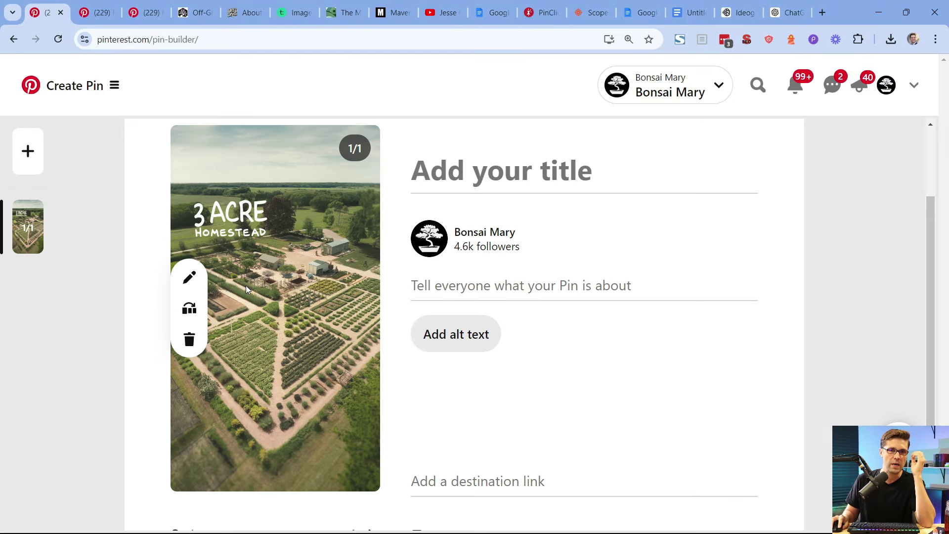
left_click(149, 6)
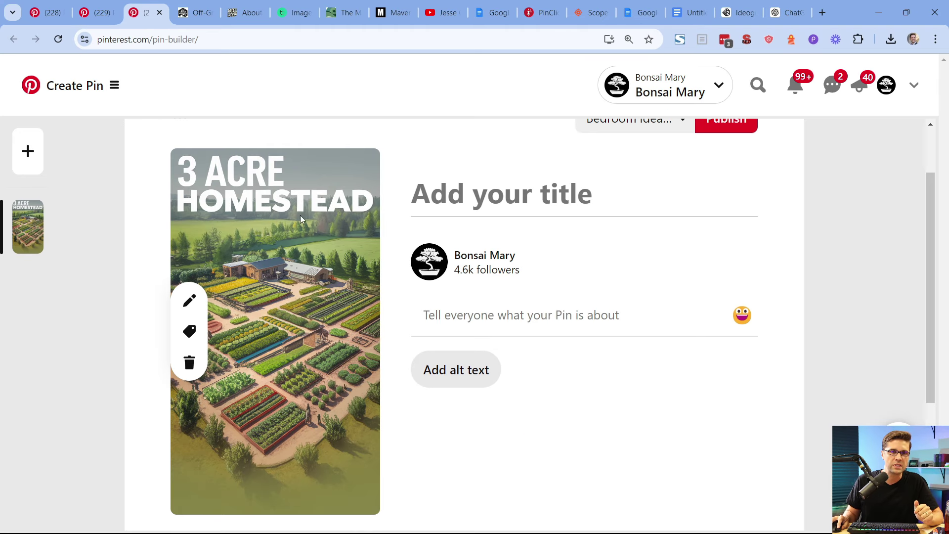
left_click(112, 4)
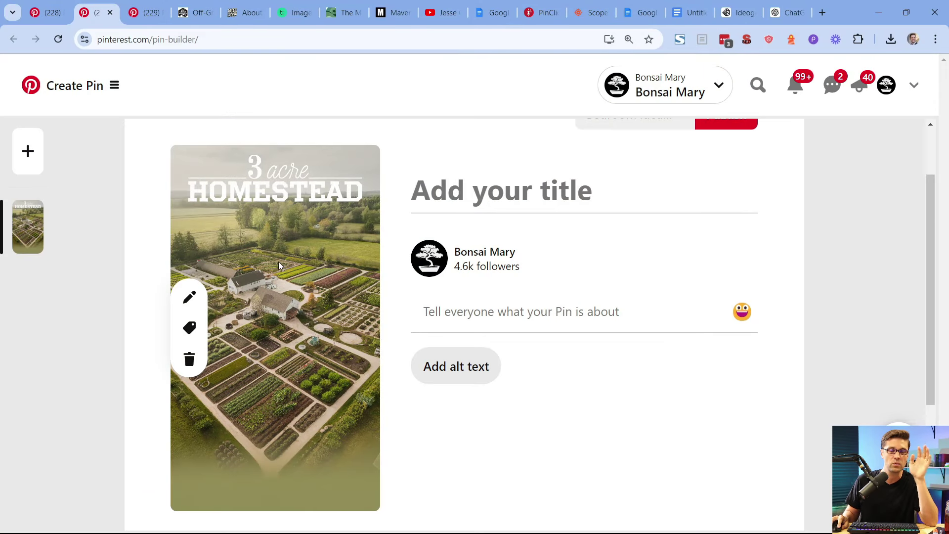
key("ctrl+shift+Tab")
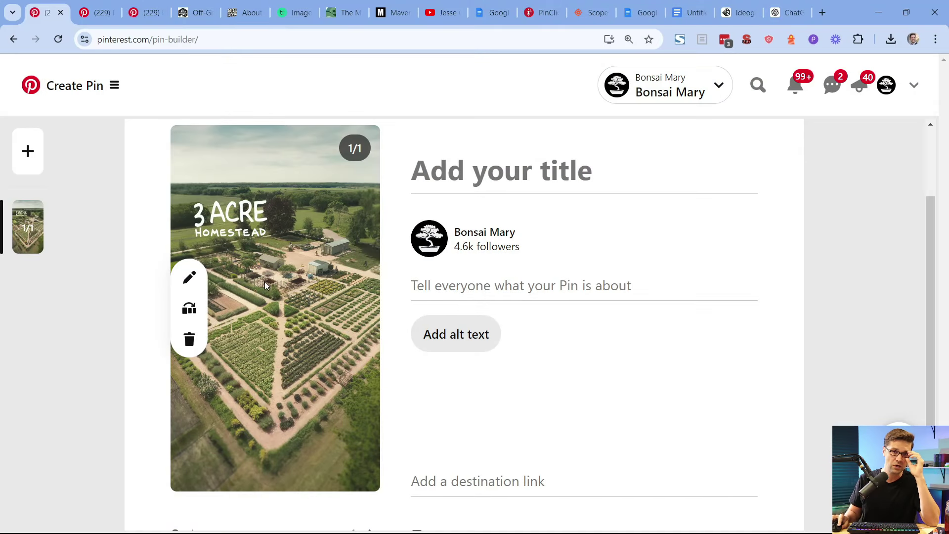
left_click(98, 9)
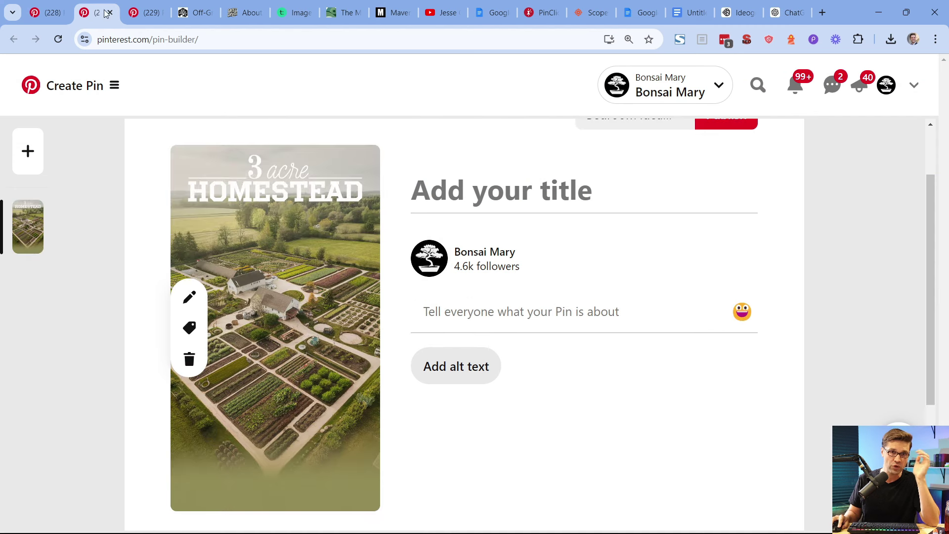
left_click(148, 3)
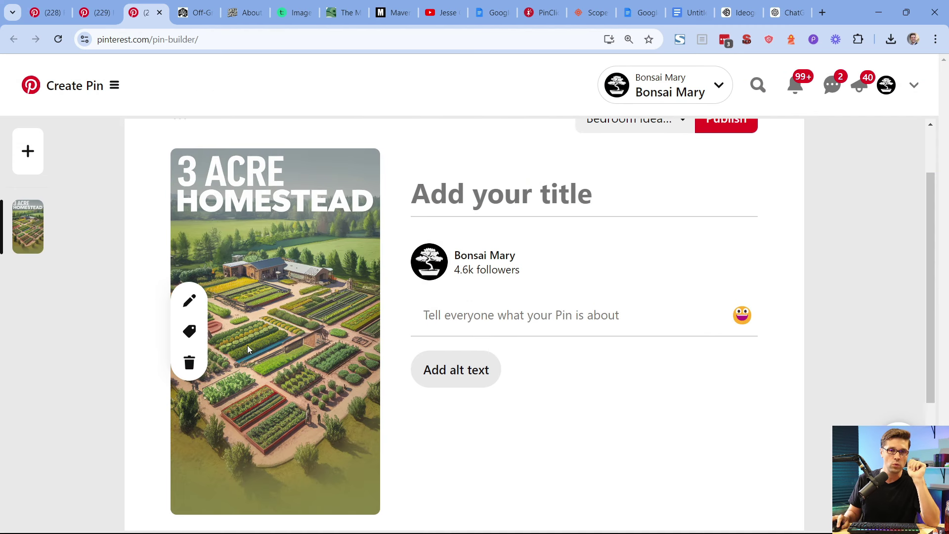
left_click(78, 4)
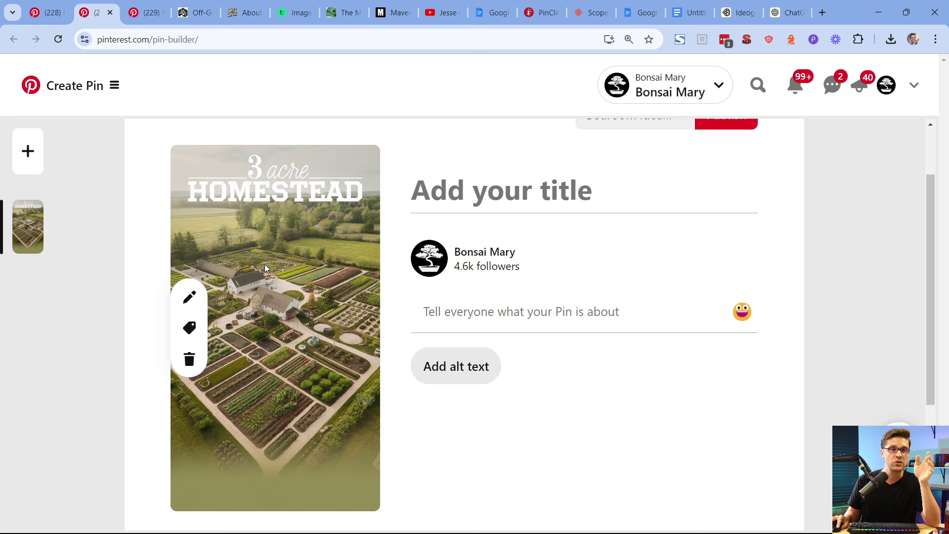
left_click(480, 188)
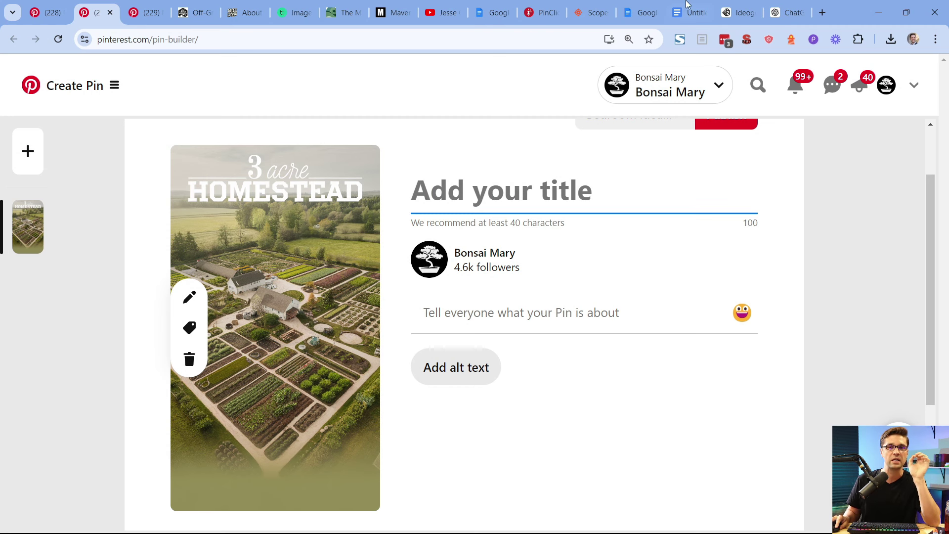
left_click(781, 10)
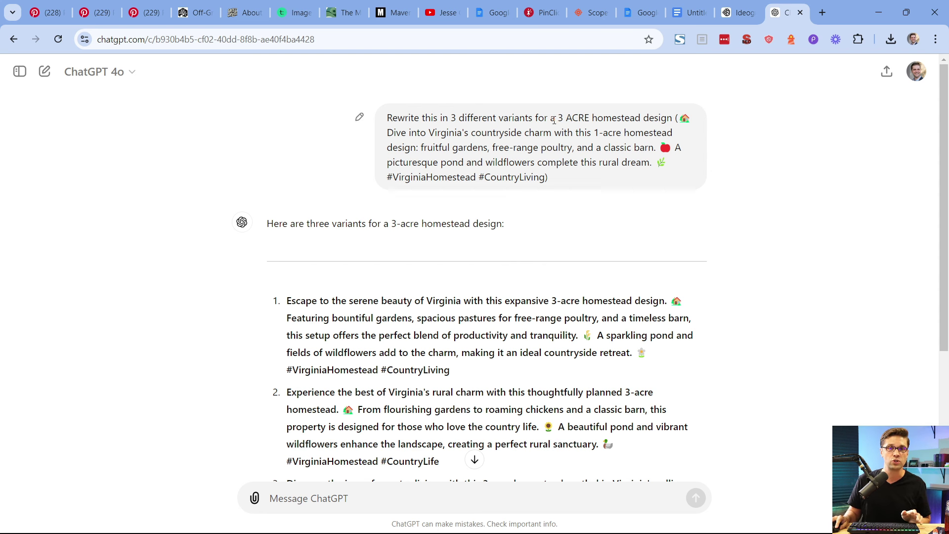
Select the first description variant in ChatGPT and switch back to the first pin draft
left_click_drag(562, 186, 592, 118)
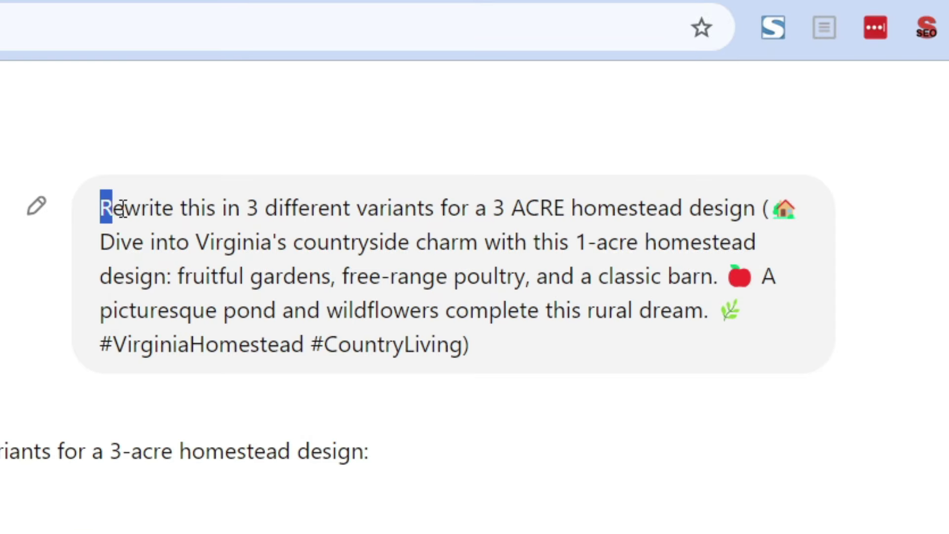
left_click_drag(123, 208, 600, 205)
left_click(600, 206)
left_click_drag(769, 206, 672, 356)
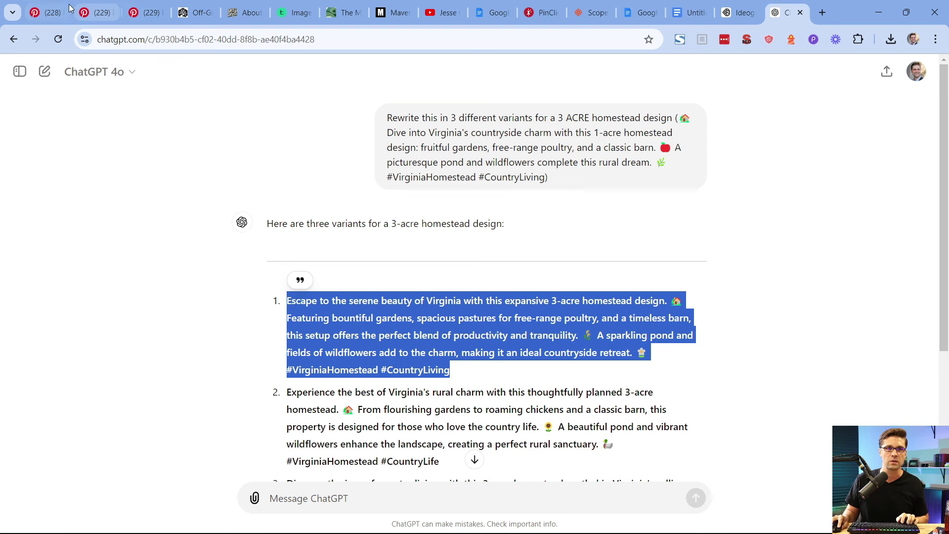
left_click(44, 12)
Paste variant 1 into the first pin's description and select variant 2 in ChatGPT
left_click(483, 280)
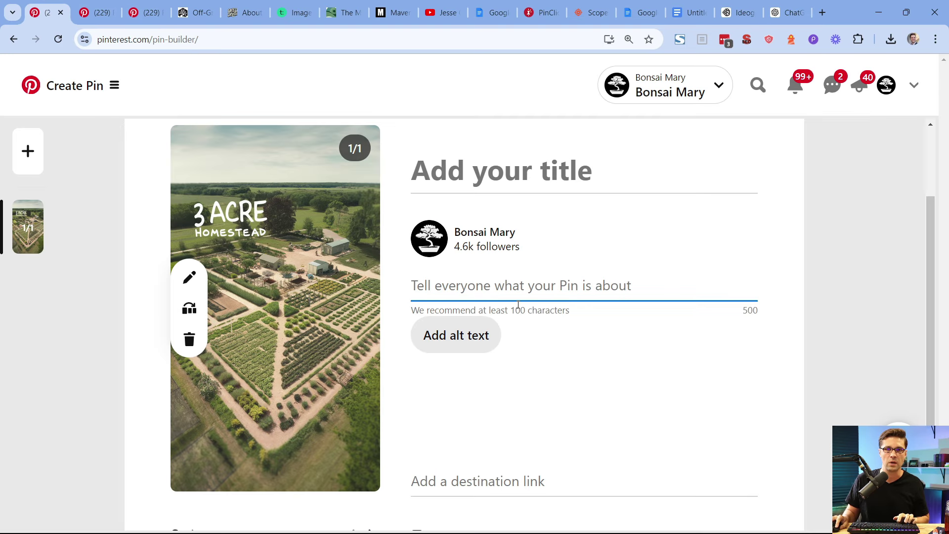
key("ctrl+v")
left_click(781, 4)
scroll(497, 375, "down", 1)
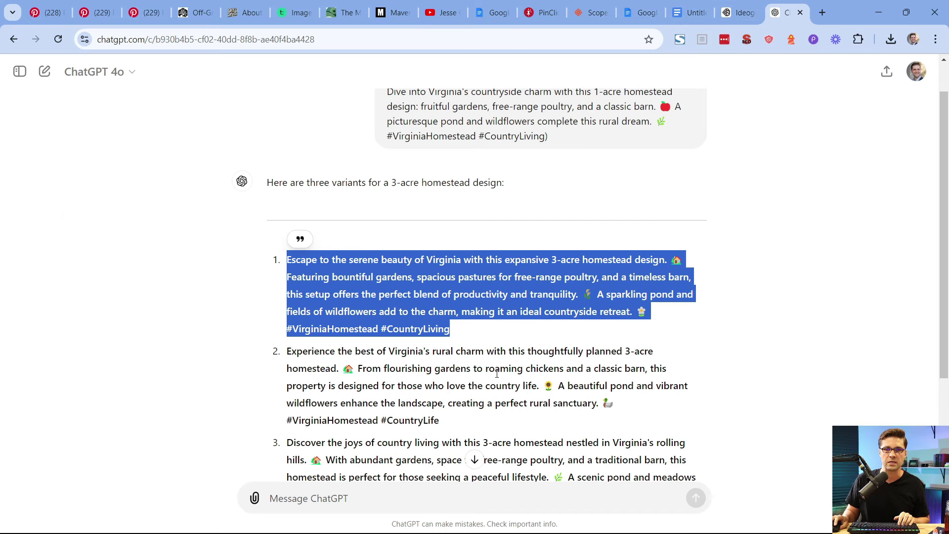
left_click_drag(462, 420, 289, 351)
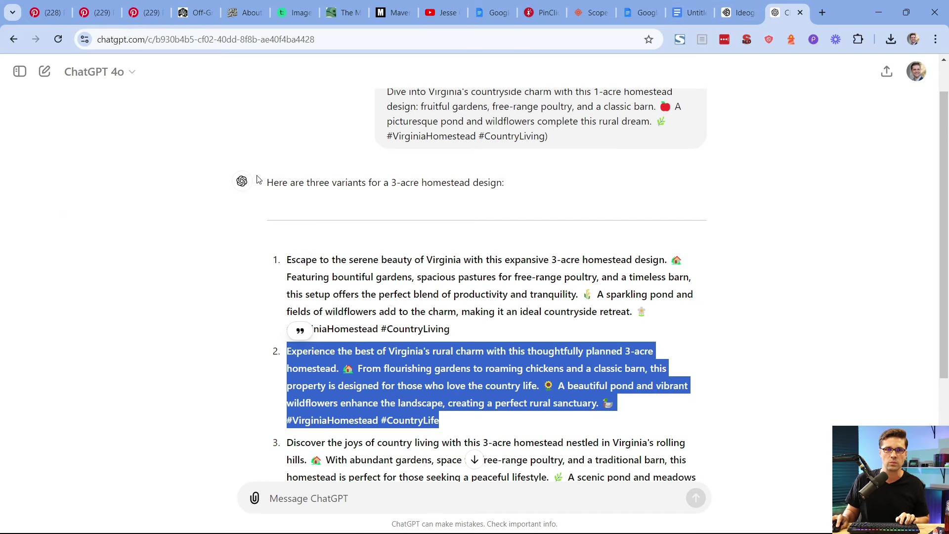
Paste variant 2 into the second pin's description and select variant 3
left_click(83, 4)
left_click(514, 312)
type("Experience the best of Virginia's rural charm with this thoughtfully planned 3-acre homestead. 🏡 From flourishing gardens to roaming chickens and a classic barn, this property is designed for those who love the country life. 🌻 A beautiful pond and vibrant wildflowers enhance the landscape, creating a perfect rural sanctuary. 🦆 #VirginiaHomestead #CountryLife")
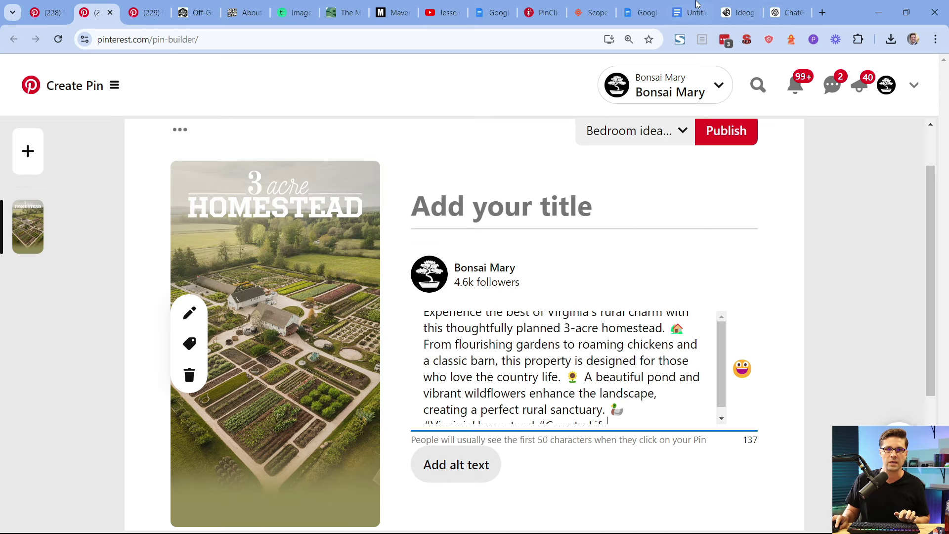
left_click(786, 13)
scroll(444, 476, "down", 2)
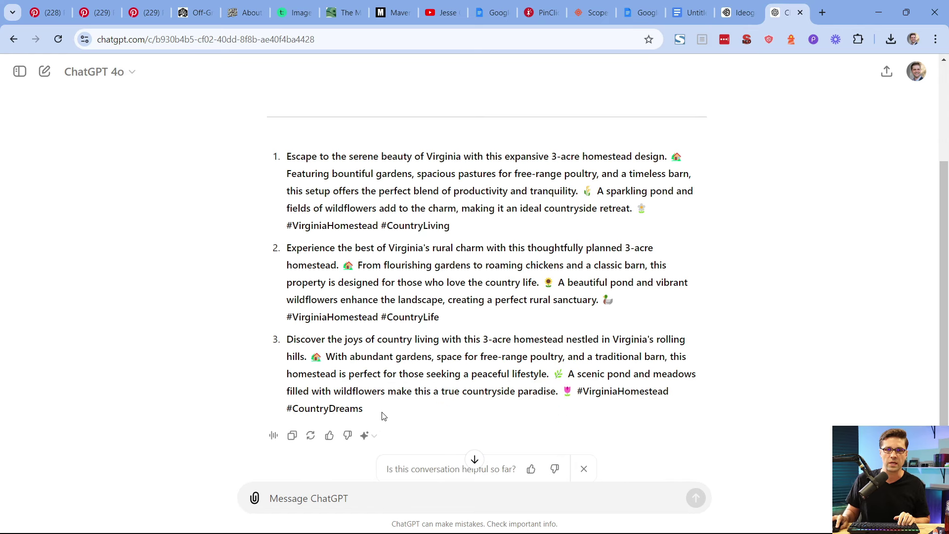
left_click_drag(381, 413, 291, 339)
Paste variant 3 into the third pin's description
left_click(143, 12)
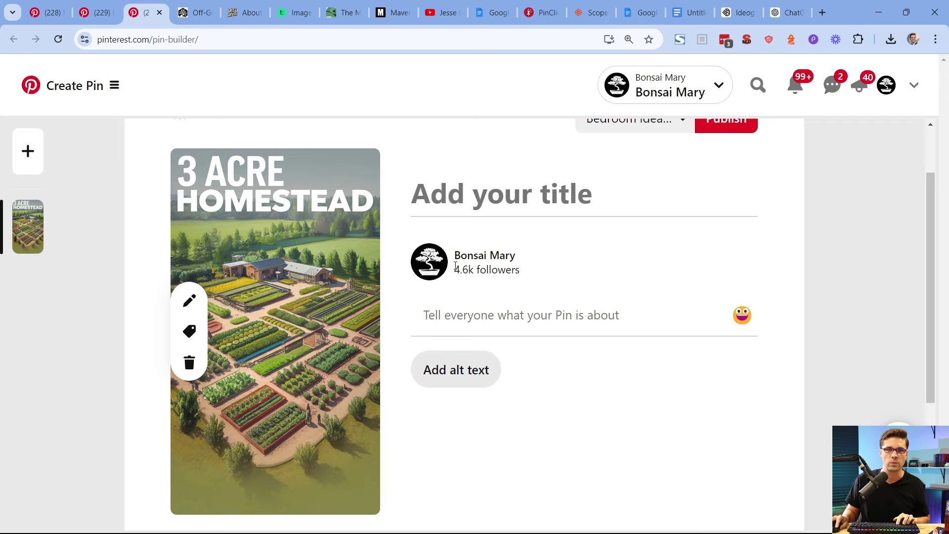
left_click(453, 332)
type("Discover the joys of country living with this 3-acre homestead nestled in Virginia's rolling hills. 🏡 With abundant gardens, space for free-range poultry, and a traditional barn, this homestead is perfect for those seeking a peaceful lifestyle. 🌿 A scenic pond and meadows filled with wildflowers make this a true countryside paradise. 🌷 #VirginiaHomestead #CountryDreams")
scroll(483, 321, "up", 2)
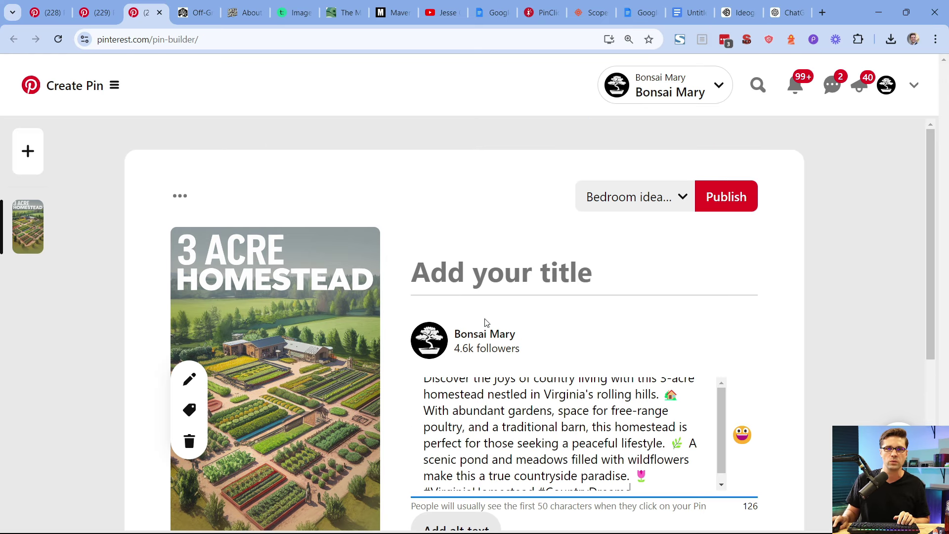
left_click(474, 279)
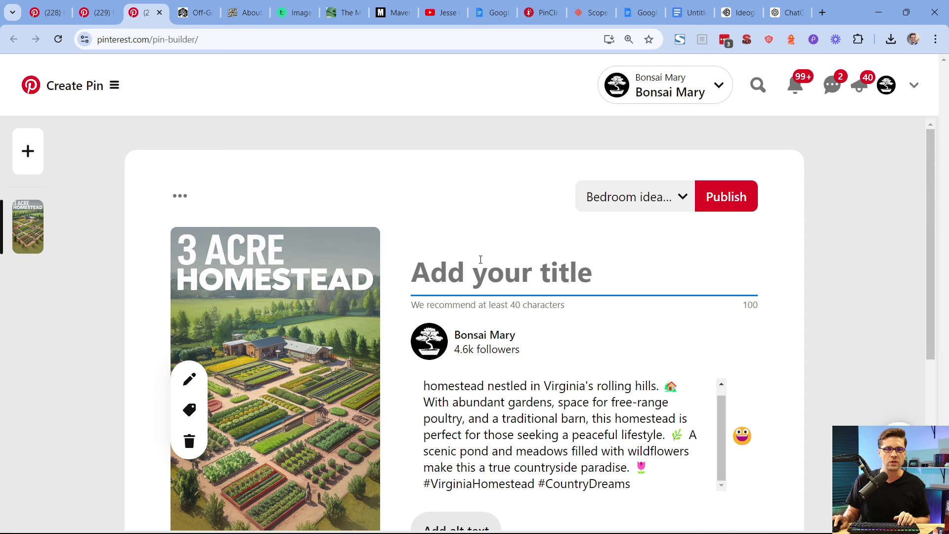
Scroll through the Scopes.so acre homestead keyword table for long-tail phrases
left_click(581, 10)
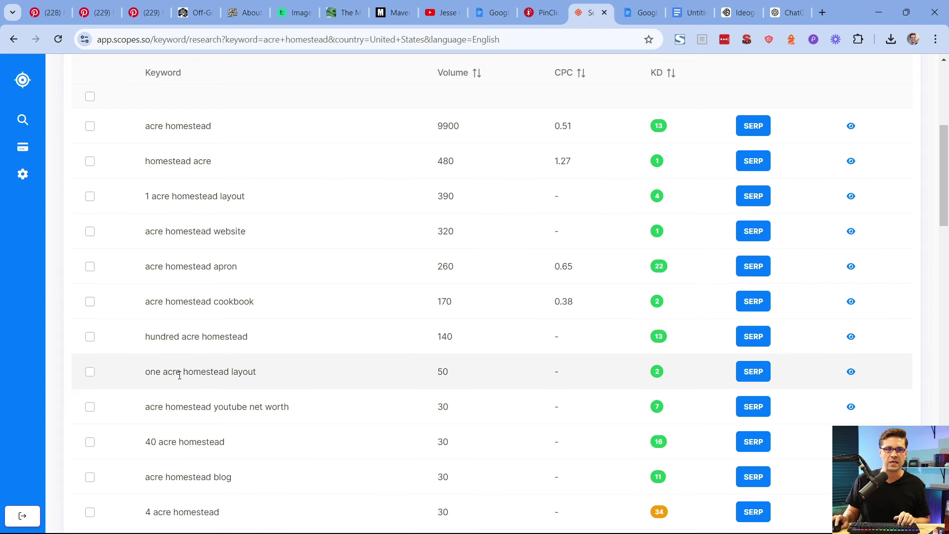
scroll(307, 396, "up", 1)
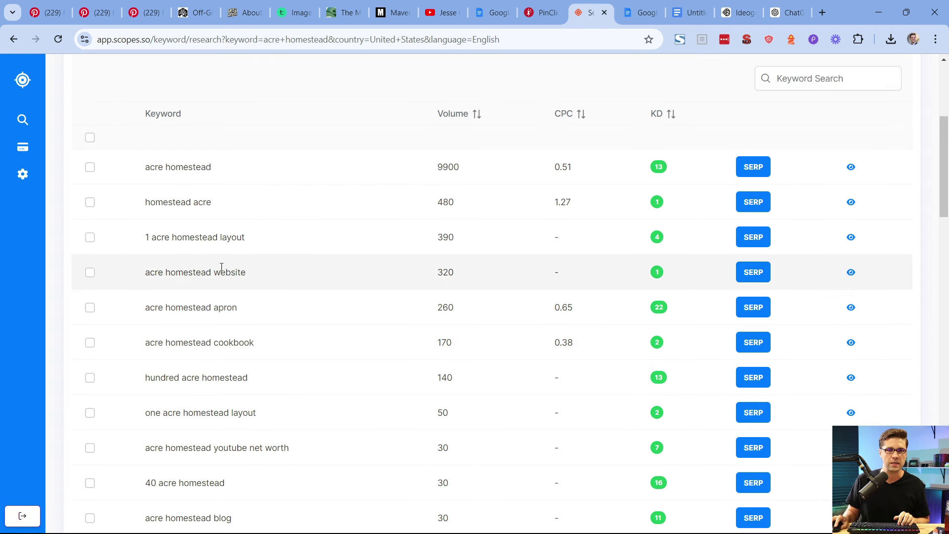
scroll(271, 417, "down", 2)
scroll(271, 416, "down", 5)
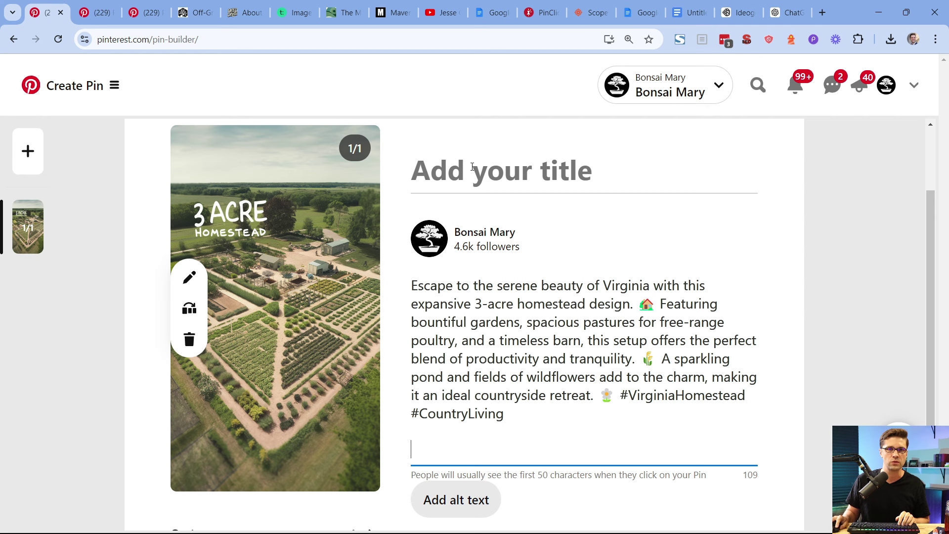
Type '3 ACRE Self Sufficient Homestead Plans and Design' into the first pin's title
left_click(476, 168)
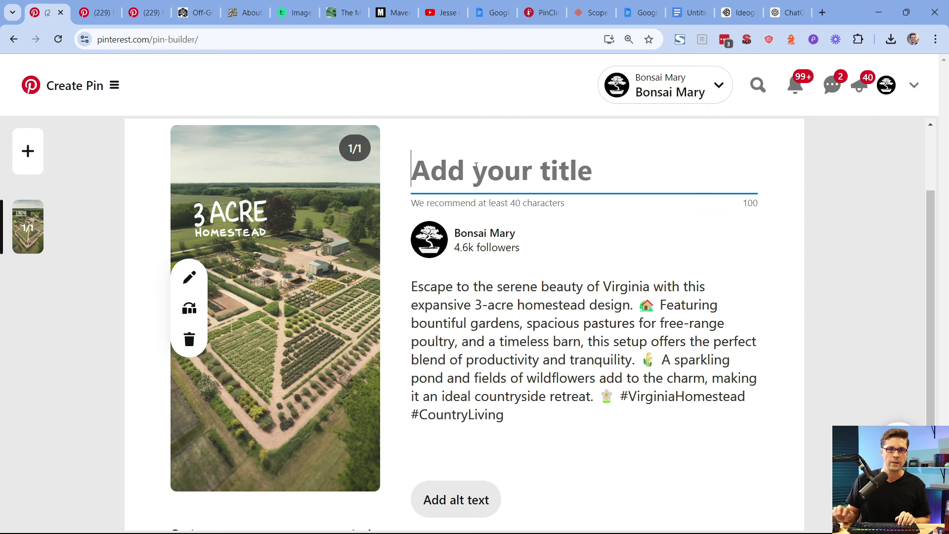
type("3 ACRE Self")
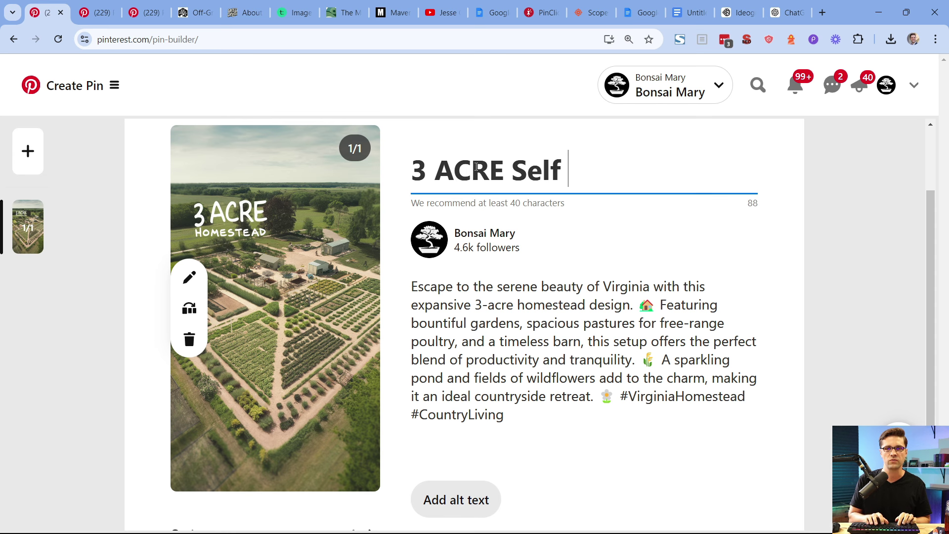
type(" Sufficient Home")
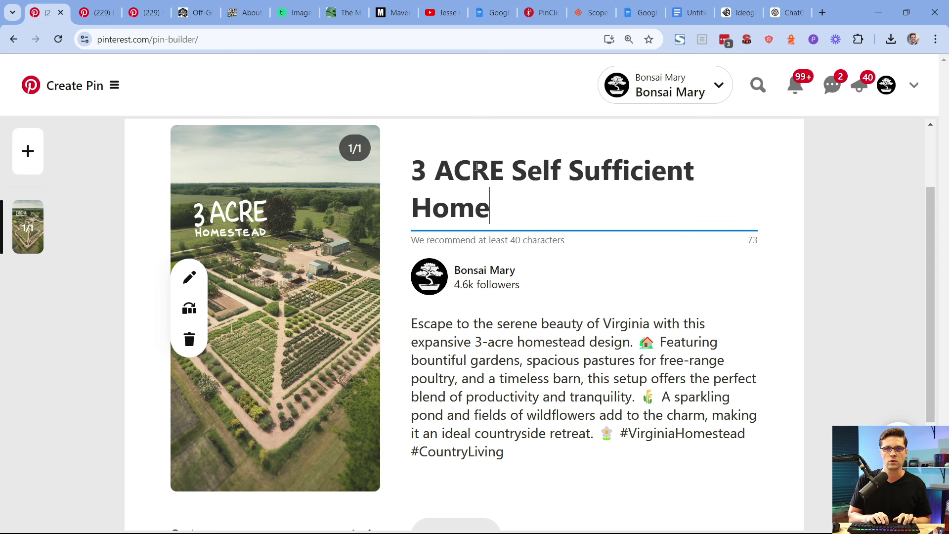
type("stead Plans ")
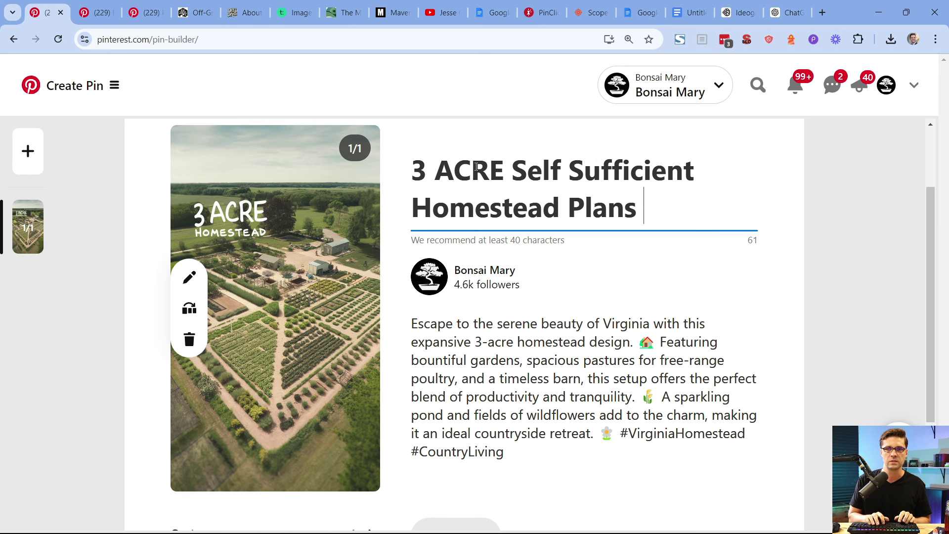
type("and Design")
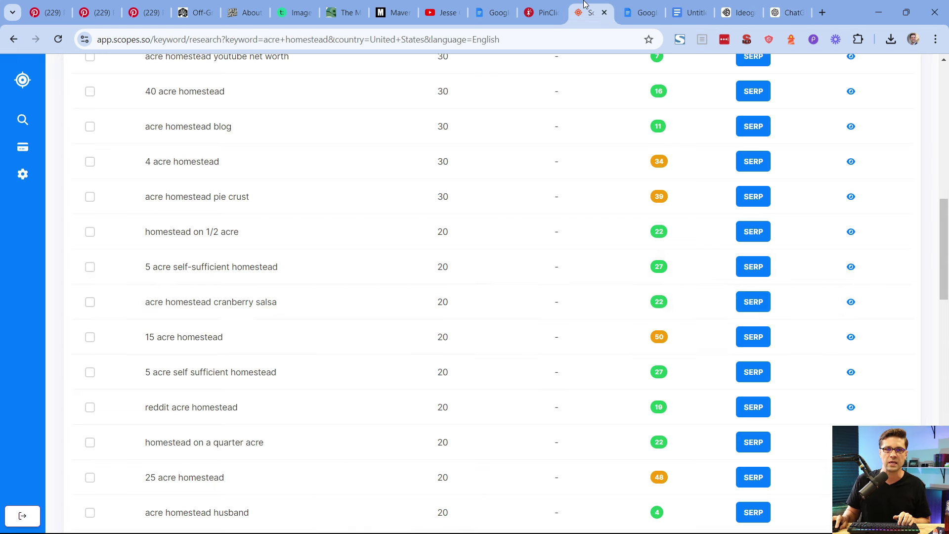
Scan the Scopes.so acre homestead keywords and pick out the word 'layout'
left_click(591, 13)
scroll(232, 351, "down", 2)
scroll(232, 351, "down", 3)
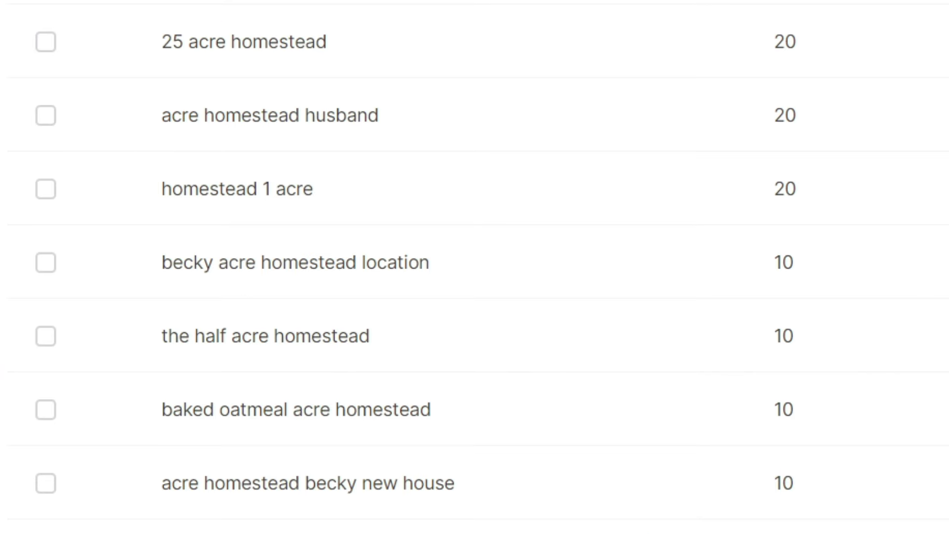
scroll(474, 267, "up", 10)
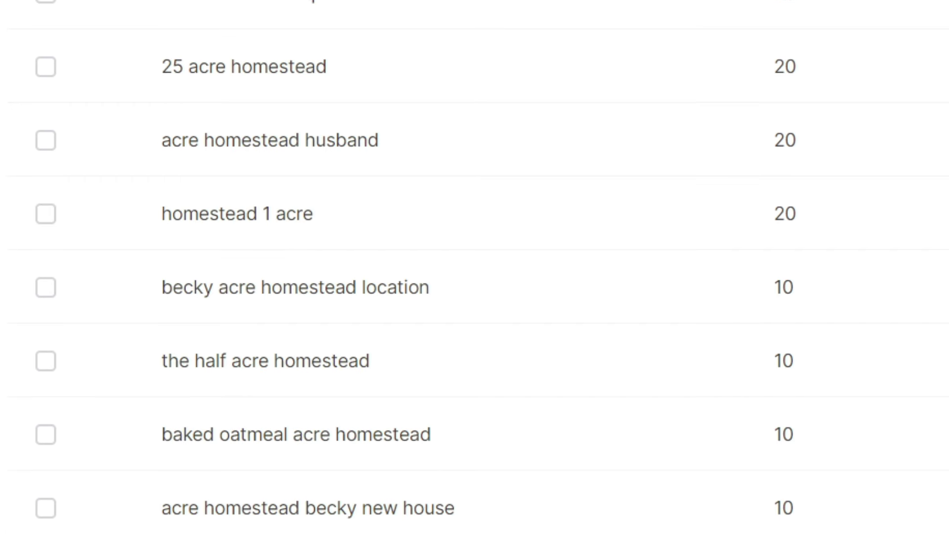
scroll(244, 509, "up", 5)
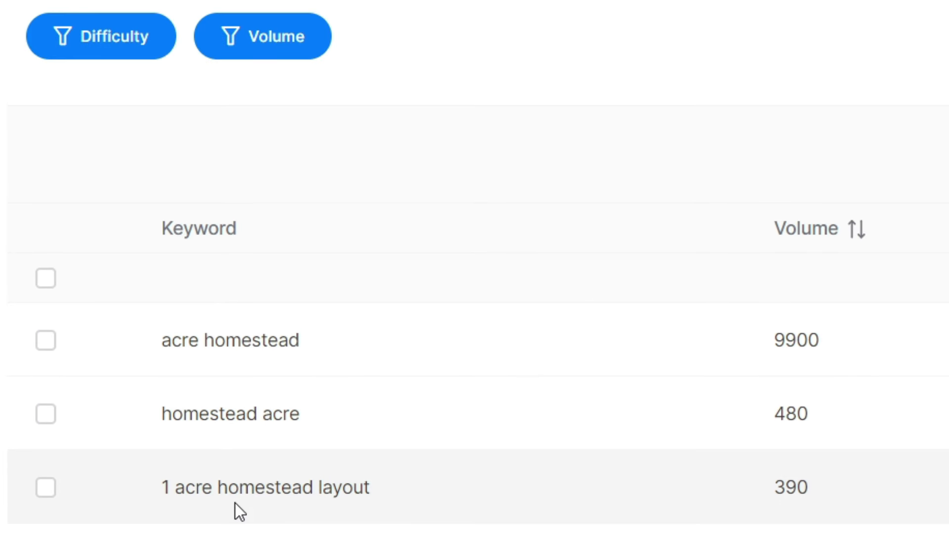
double_click(338, 488)
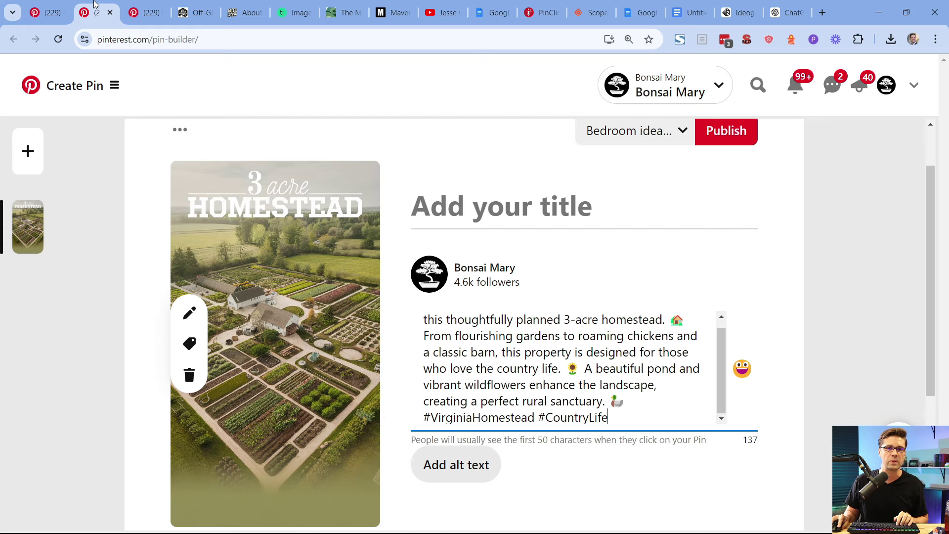
Title the second pin '3 ACRE Virginia Homestead' and the third '25 3 ACRE Homestead Ideas and Layouts for Everything you Want'
left_click(489, 210)
type("3 ACRE Virginia")
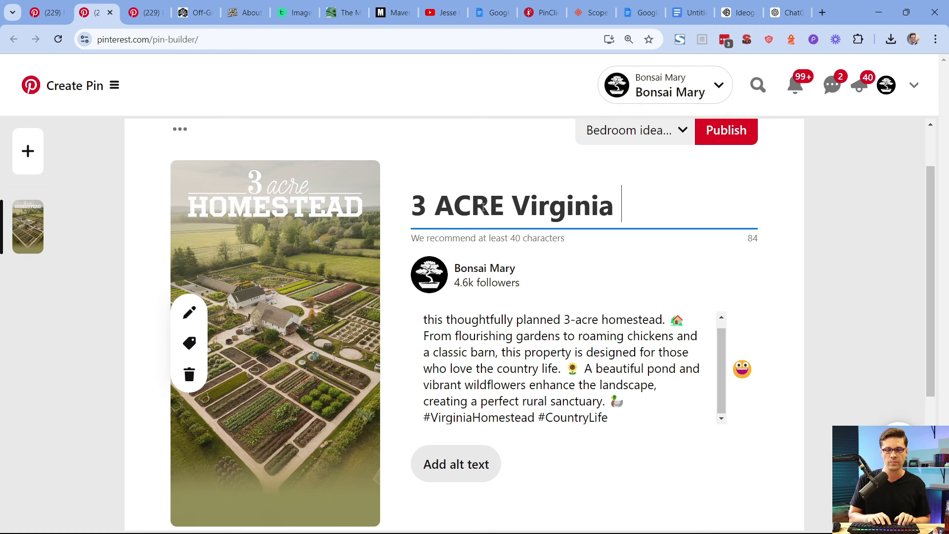
type(" Homestea")
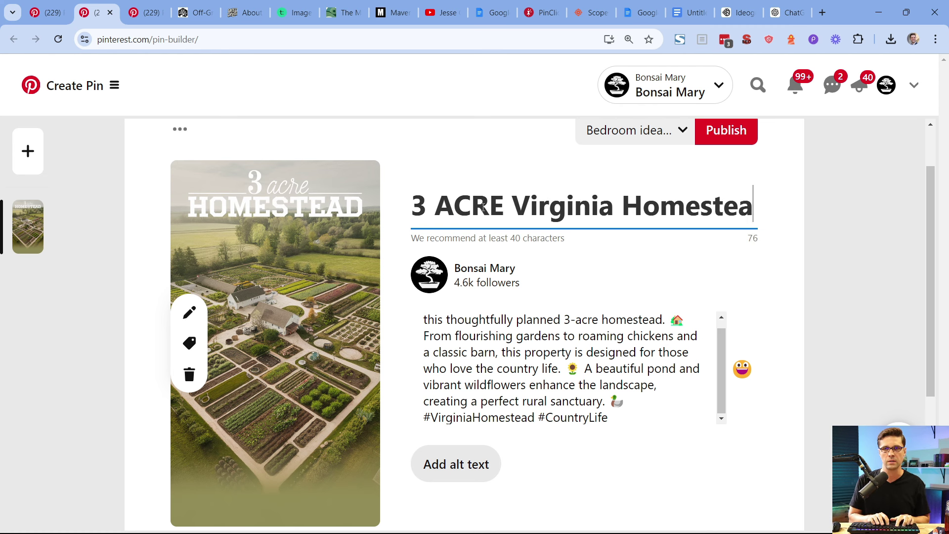
type("d Layout")
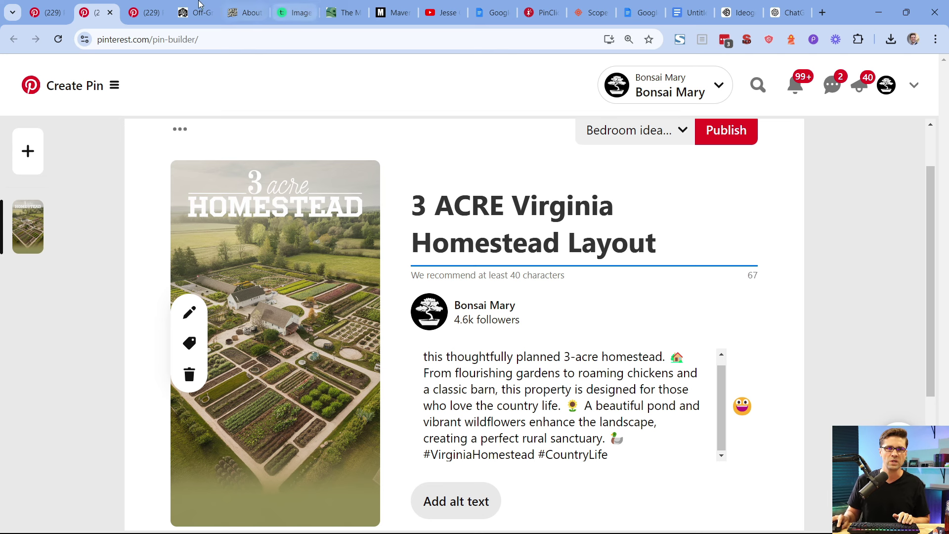
left_click(156, 5)
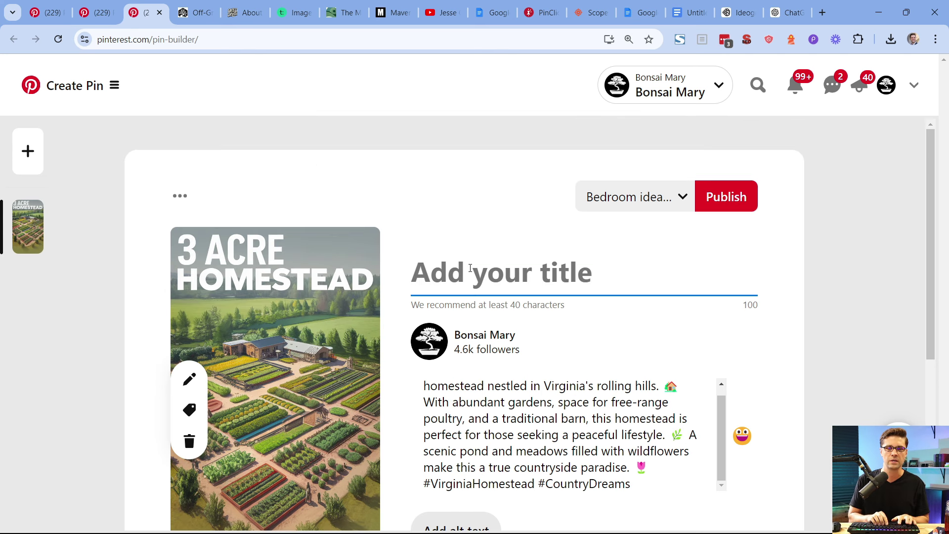
type("25 ")
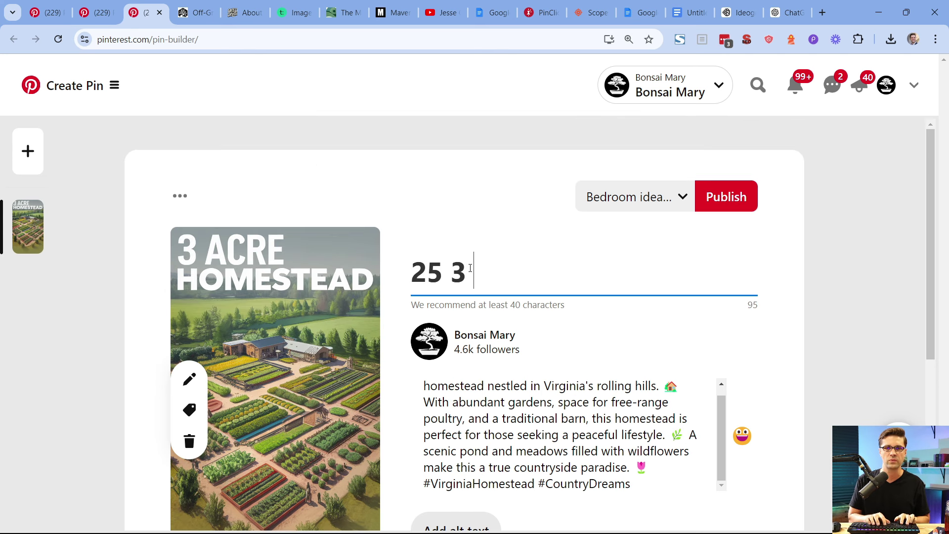
type("3 ACRE Homestead I")
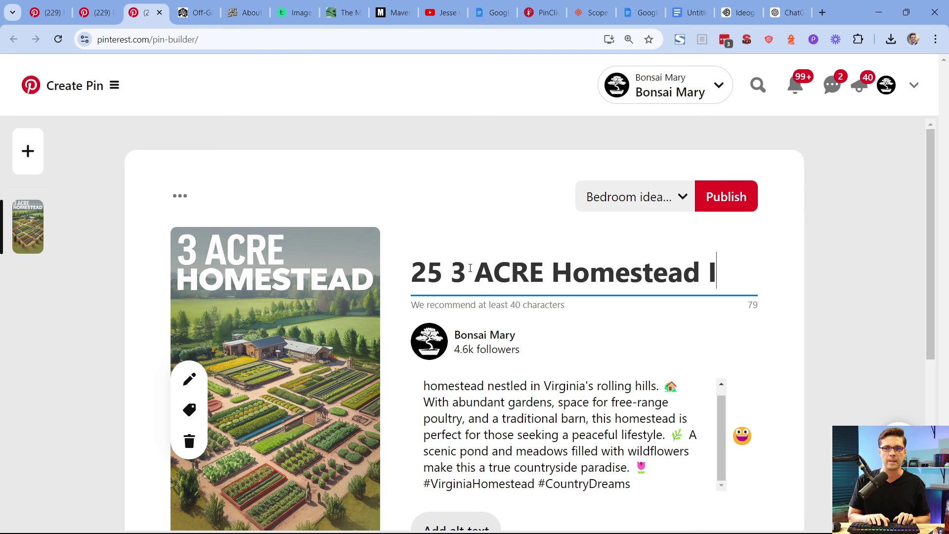
type("deas and Layouts ")
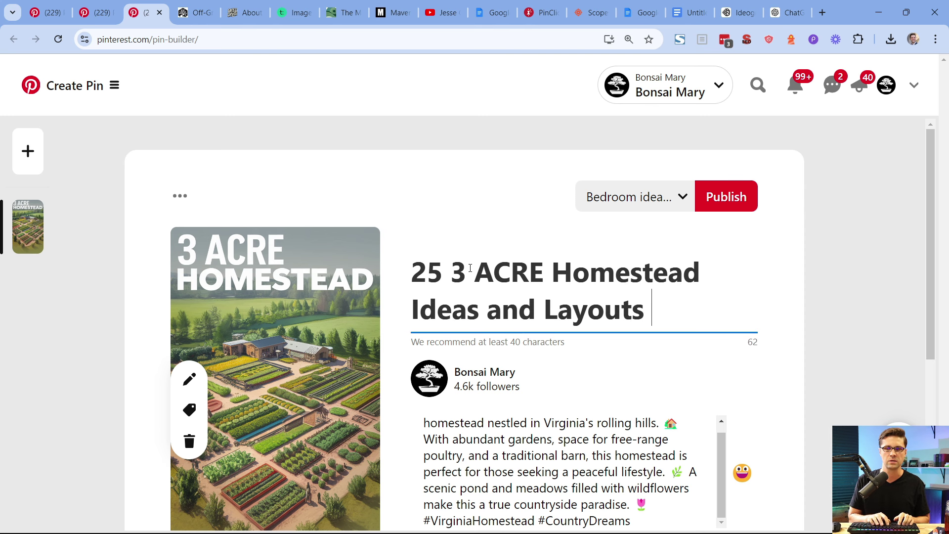
type("for E")
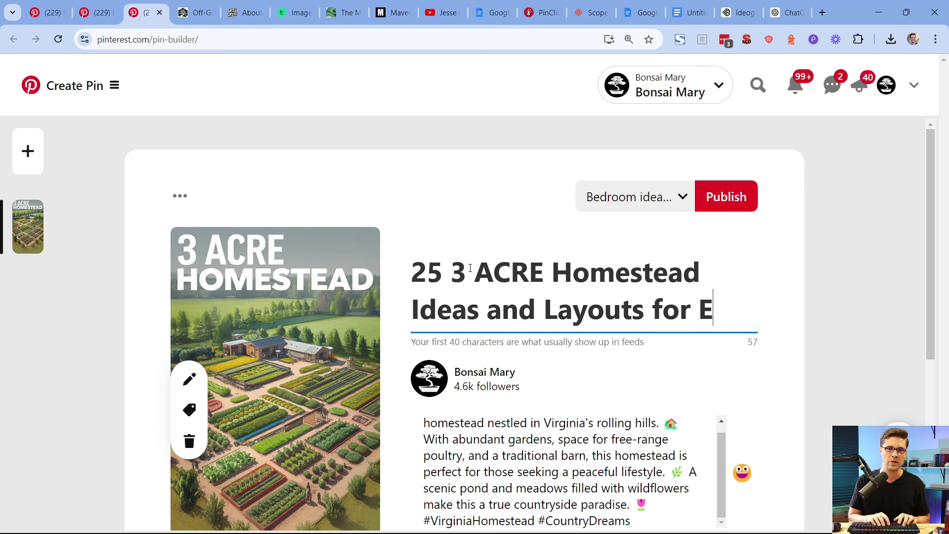
type("verything you Want")
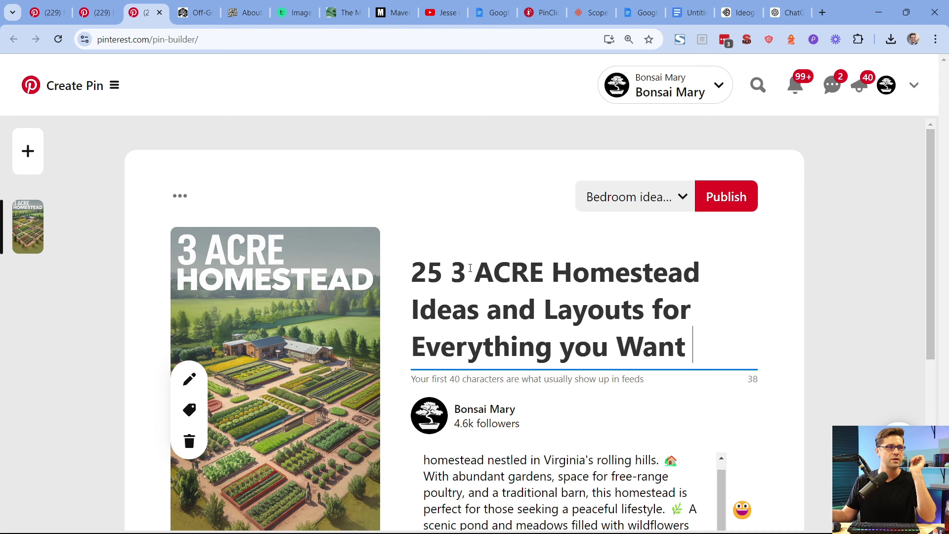
left_click_drag(654, 309, 686, 346)
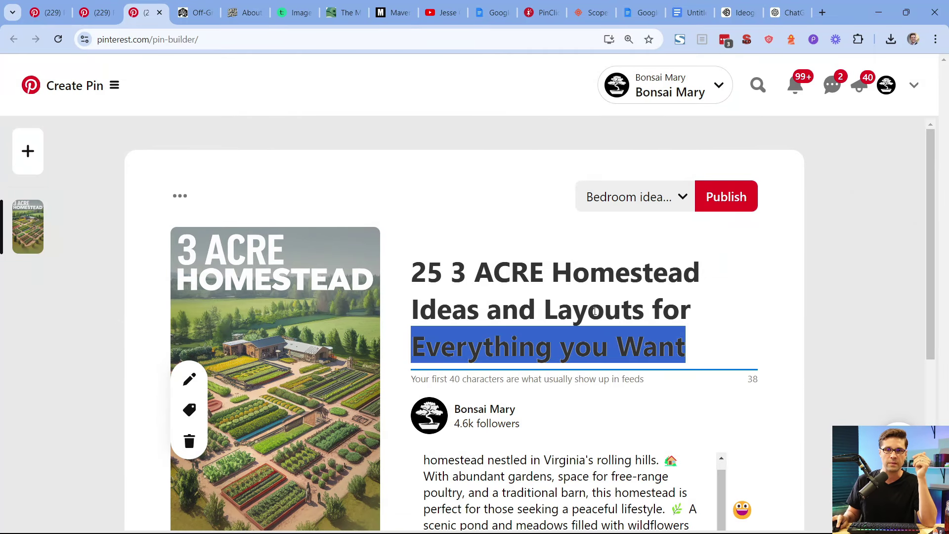
Replace the space between 3 and ACRE with a hyphen
left_click(480, 257)
key("shift+Home")
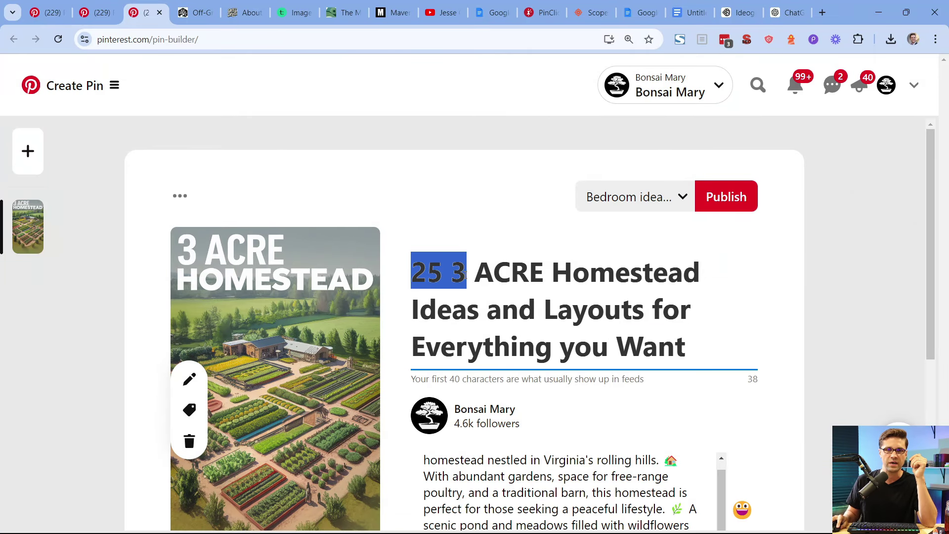
key("Right")
key("BackSpace")
type("-")
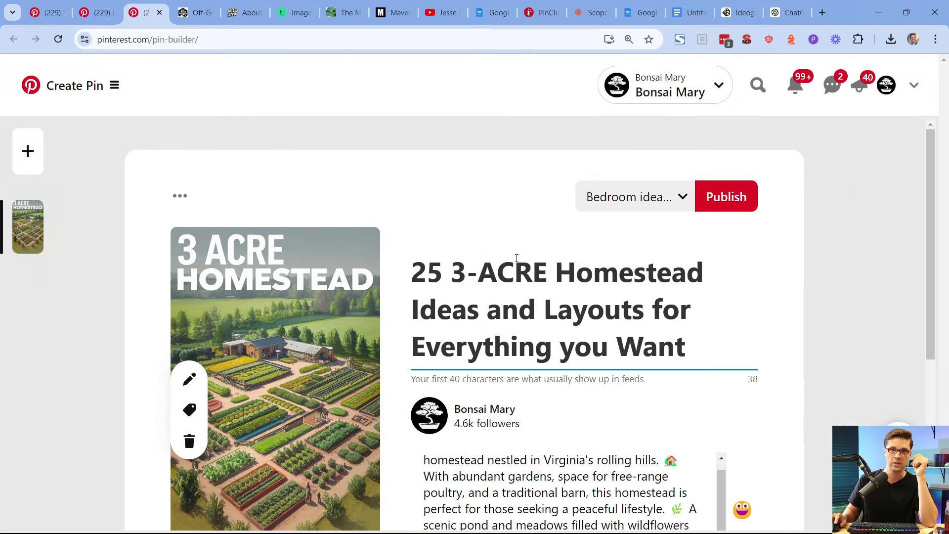
Review the hyphenated title by selecting its words and its 'for Everything you Want' ending
left_click_drag(451, 261, 638, 325)
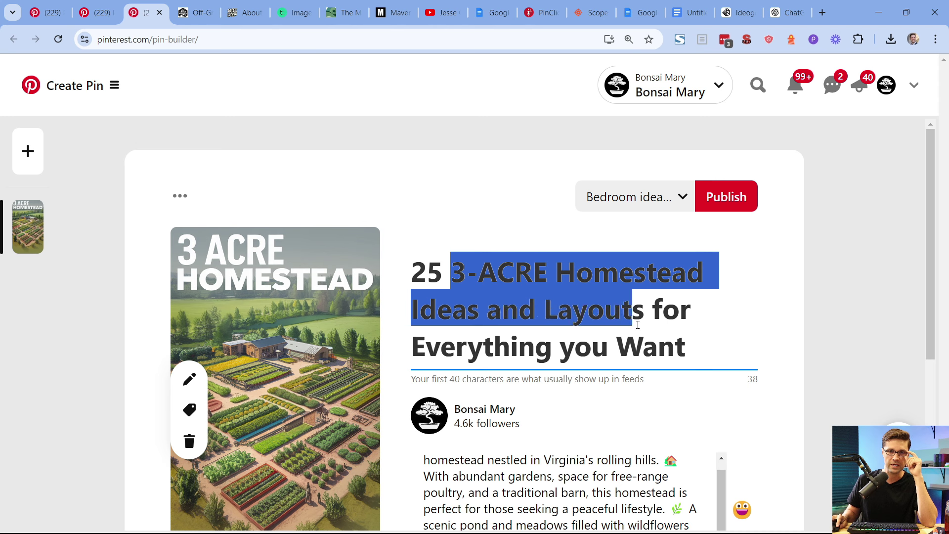
left_click(609, 318)
triple_click(458, 309)
left_click(477, 306)
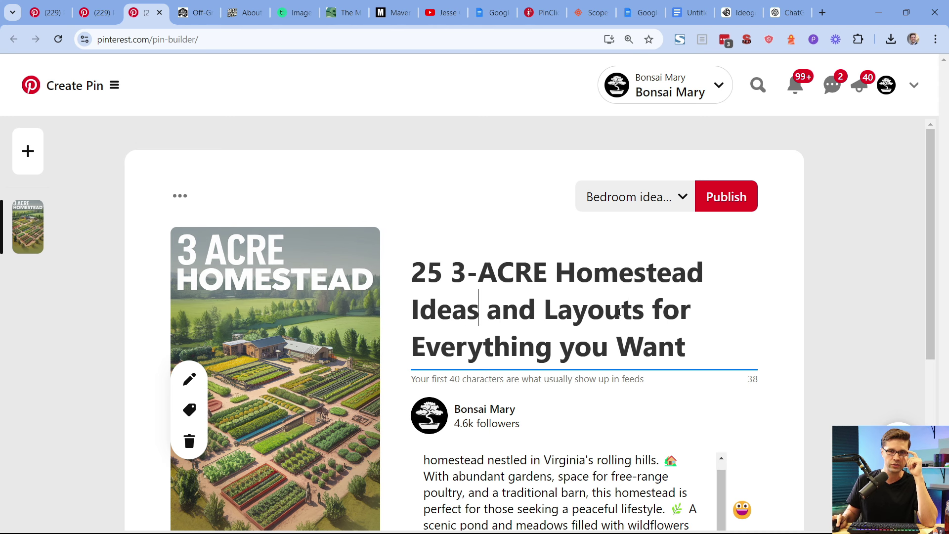
double_click(593, 307)
left_click(593, 308)
left_click(590, 303)
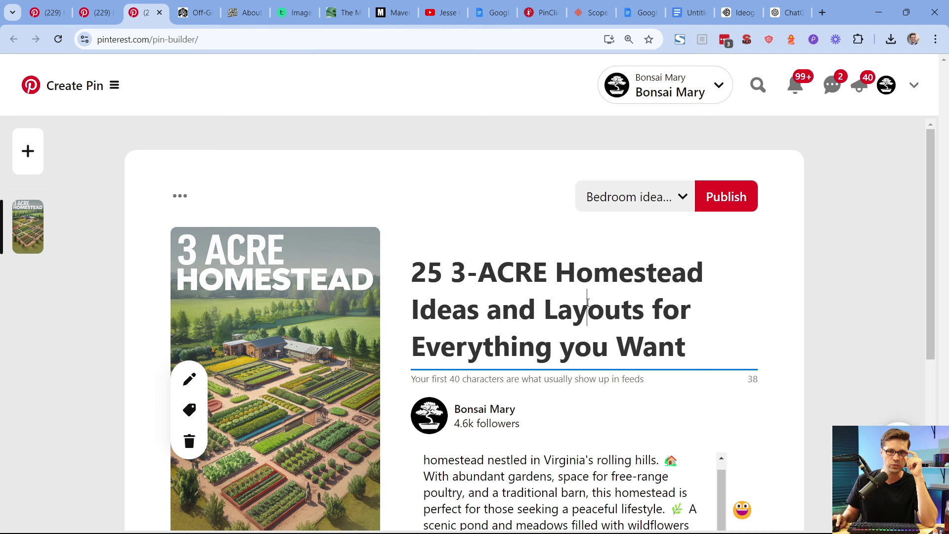
double_click(597, 271)
double_click(513, 272)
left_click(467, 267)
double_click(607, 265)
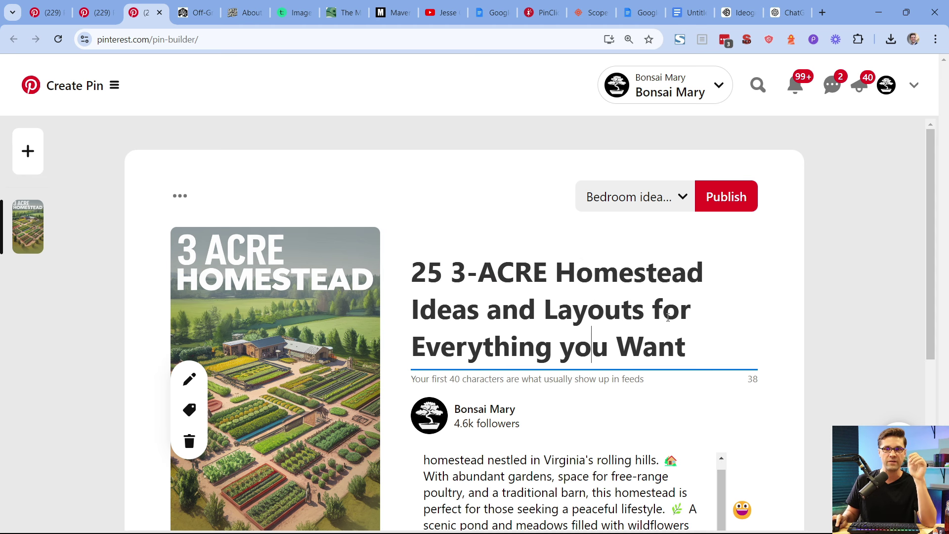
left_click_drag(646, 309, 682, 335)
Scroll down to the pin's destination link field and click into it
left_click(687, 344)
scroll(570, 356, "down", 5)
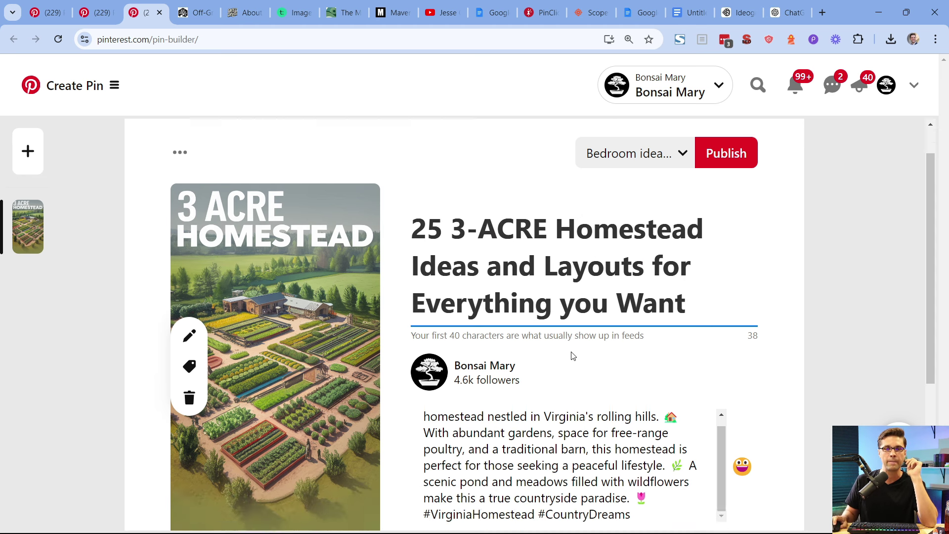
scroll(495, 445, "down", 1)
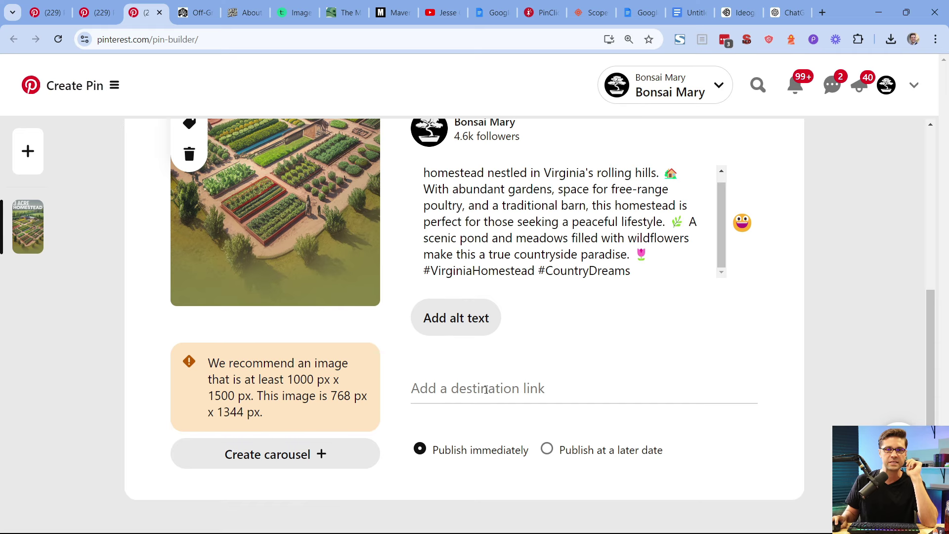
left_click(487, 391)
scroll(432, 417, "up", 1)
scroll(396, 430, "up", 1)
scroll(312, 406, "down", 2)
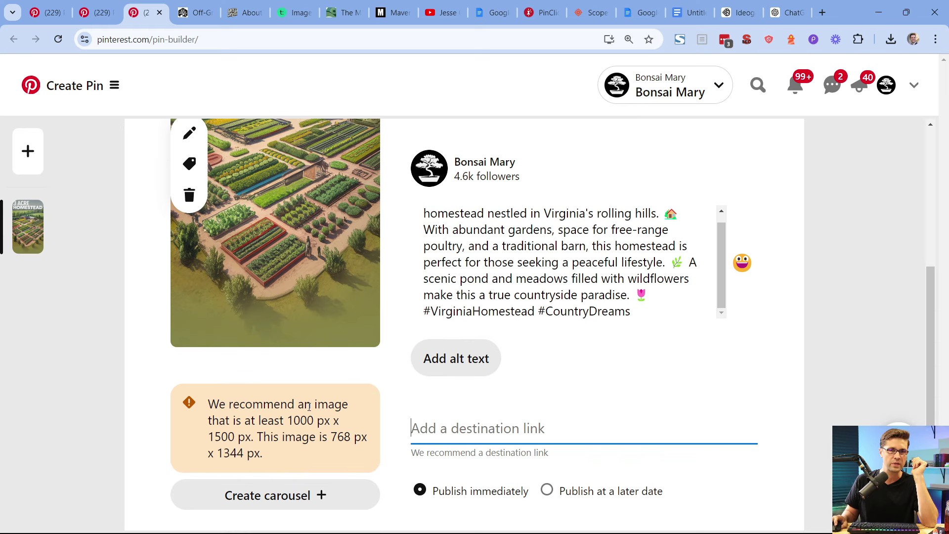
scroll(306, 376, "up", 5)
Return to the title and scroll the pin draft to review it
left_click(494, 324)
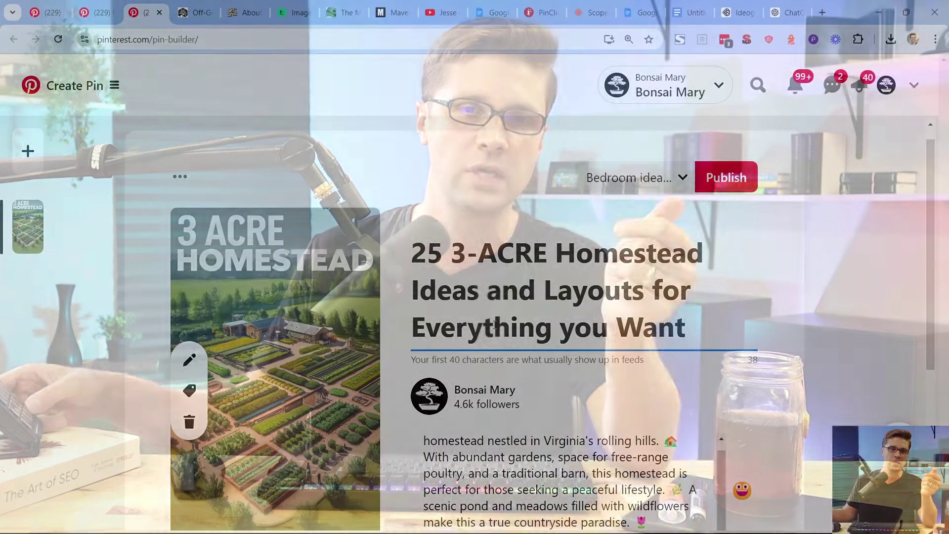
scroll(514, 314, "down", 4)
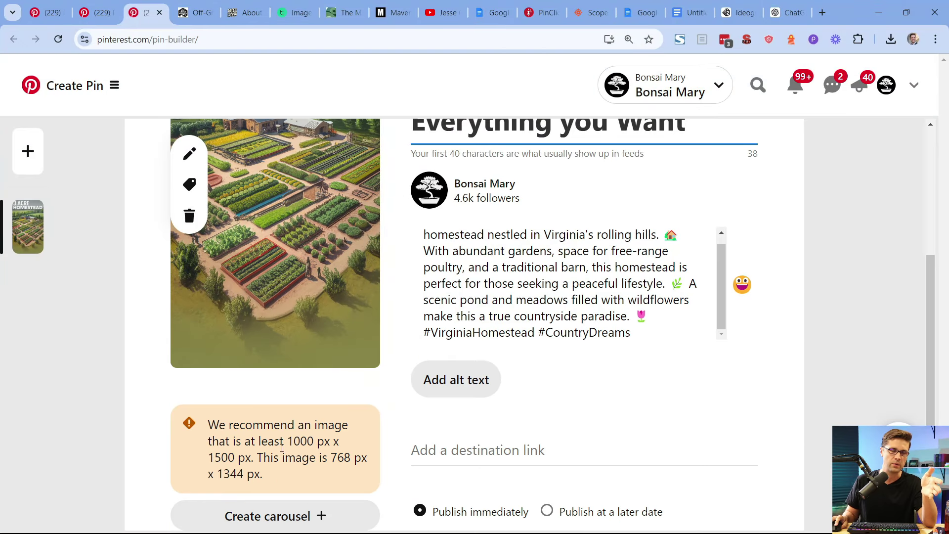
scroll(294, 450, "up", 3)
scroll(295, 451, "down", 4)
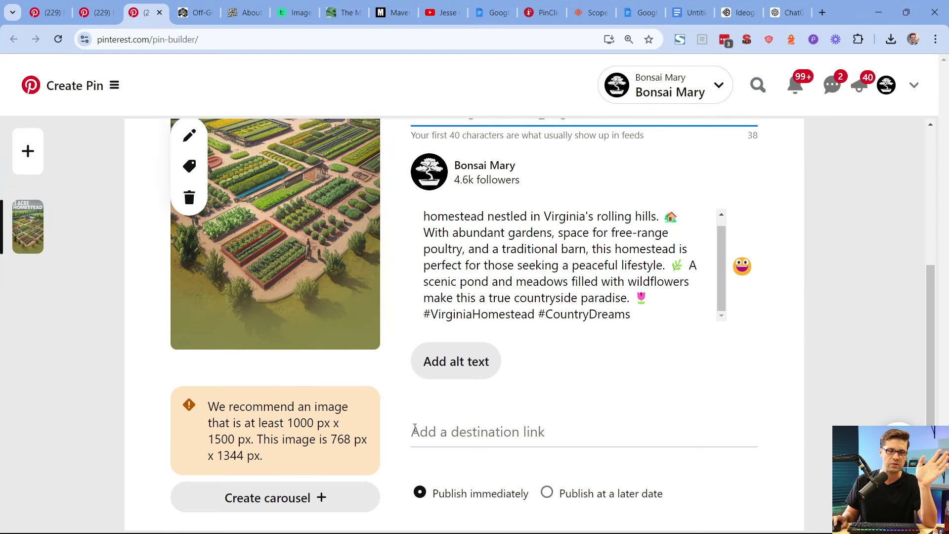
scroll(415, 428, "up", 3)
scroll(501, 303, "up", 2)
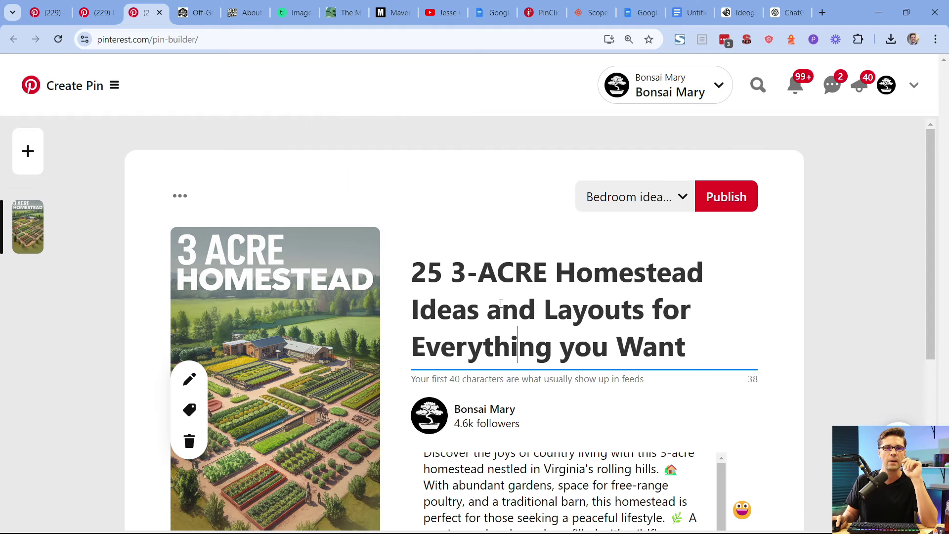
Scroll through the Bonsai Mary homesteading article and select its web address to copy
left_click(197, 12)
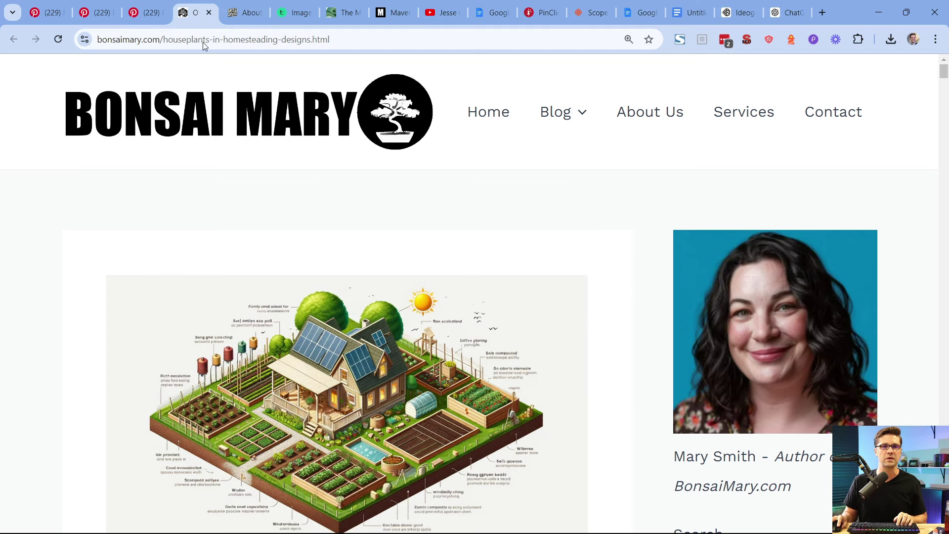
left_click(203, 40)
scroll(67, 314, "down", 10)
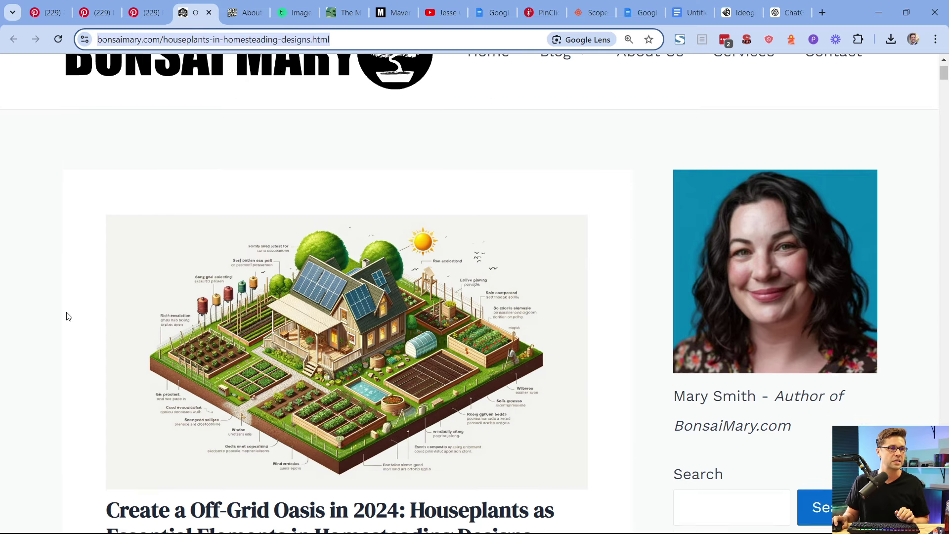
scroll(66, 313, "down", 15)
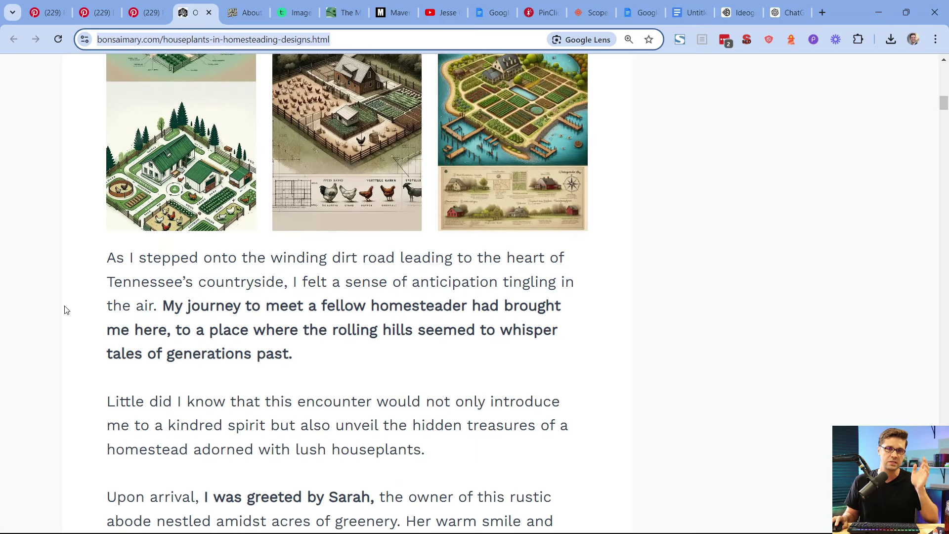
scroll(81, 325, "up", 15)
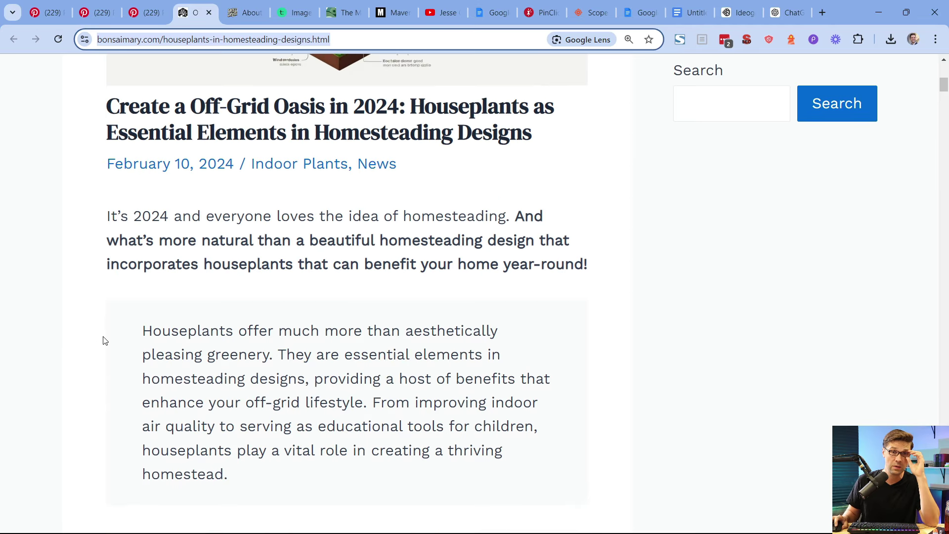
mouse_move(944, 80)
left_mouse_down()
mouse_move(945, 334)
mouse_move(946, 99)
left_mouse_up()
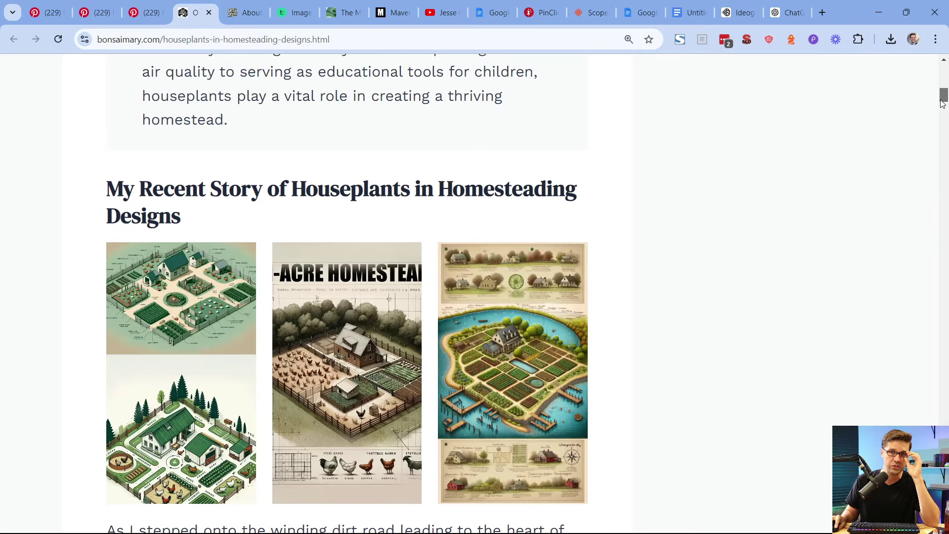
mouse_move(943, 103)
left_mouse_down()
mouse_move(943, 64)
mouse_move(924, 282)
mouse_move(944, 97)
left_mouse_up()
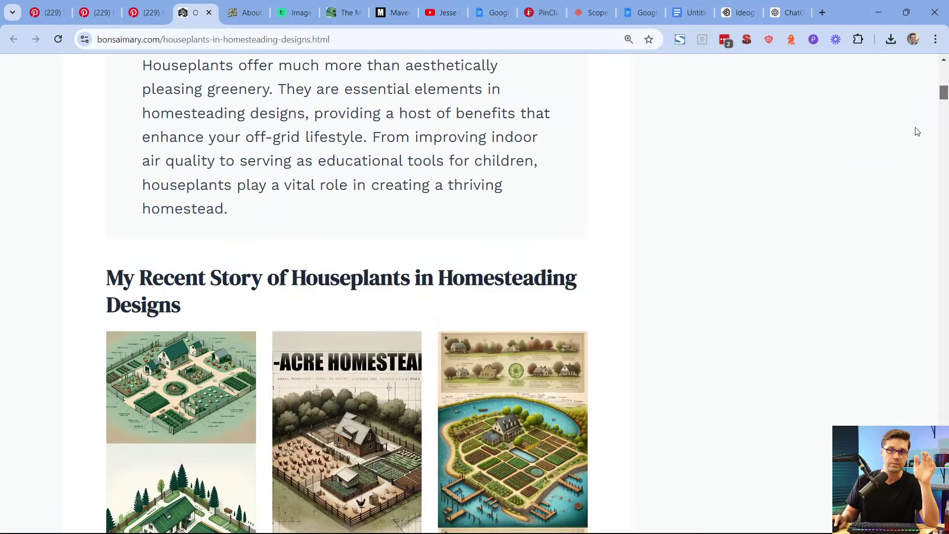
scroll(794, 276, "up", 15)
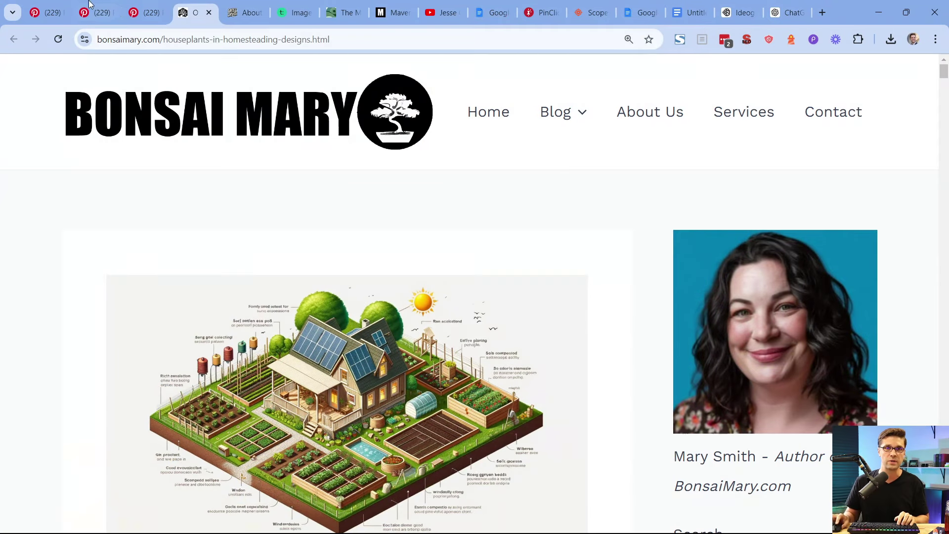
left_click(127, 45)
key("ctrl+c")
Paste the bonsaimary.com homesteading article URL as the 25 3-ACRE Homestead pin's destination link
left_click(147, 11)
scroll(442, 422, "down", 6)
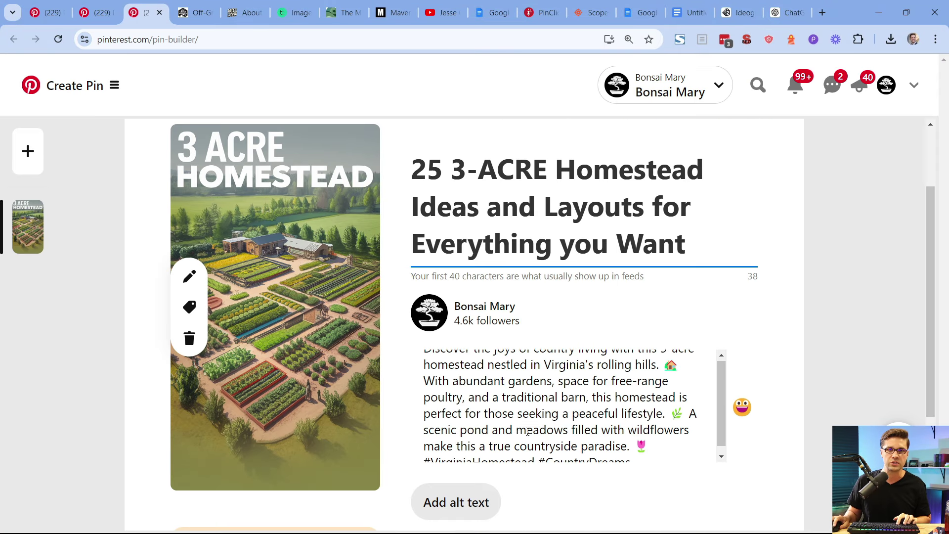
left_click(442, 423)
key("ctrl+v")
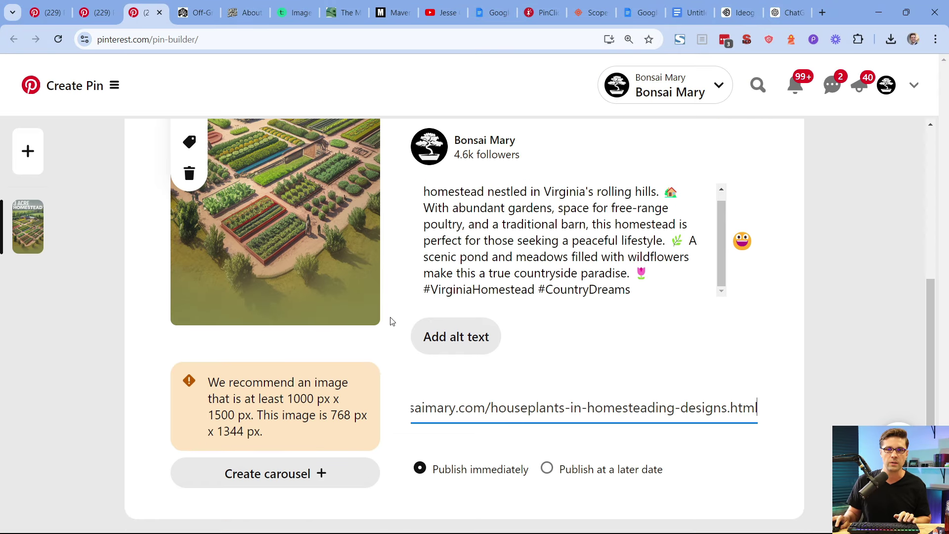
scroll(597, 483, "up", 5)
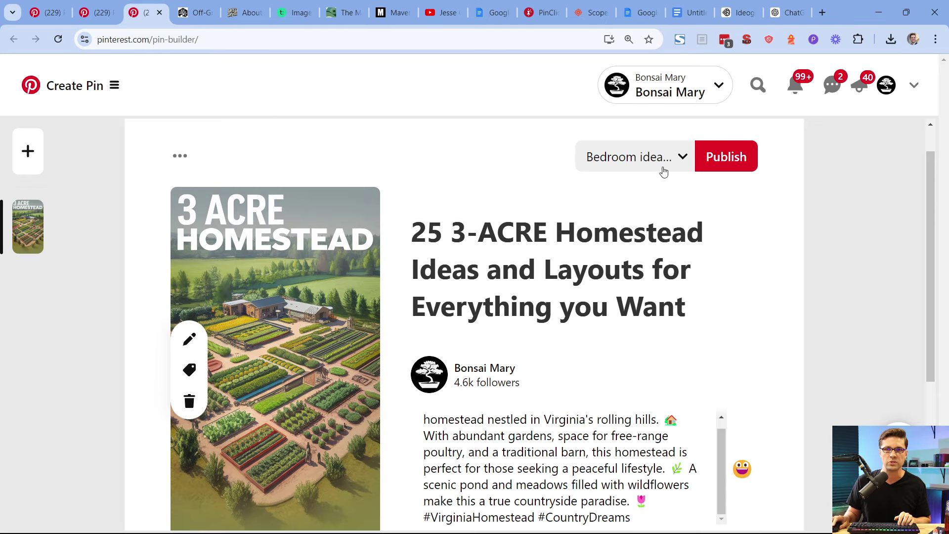
Check the Virginia Homestead Layout pin, then edit the Self Sufficient Homestead Plans pin's destination link
left_click(121, 7)
scroll(436, 429, "down", 3)
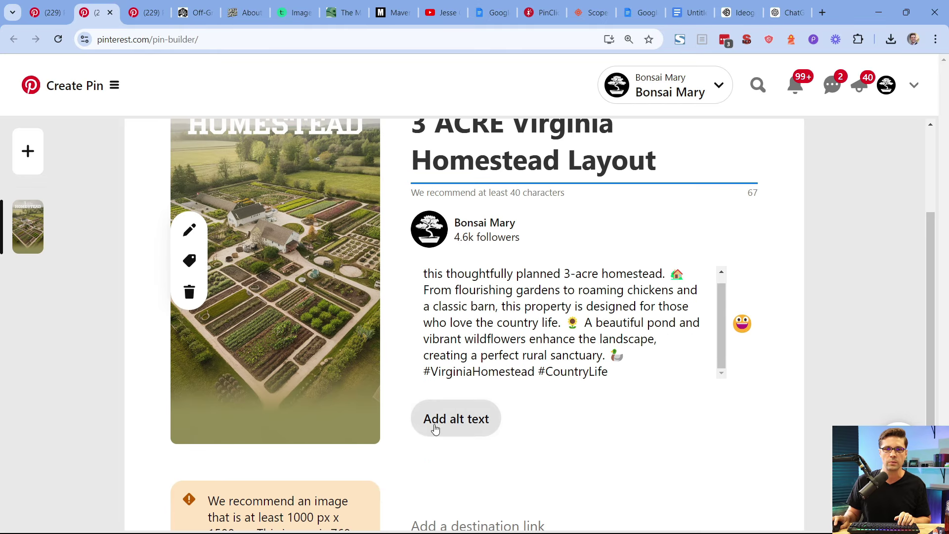
left_click(50, 11)
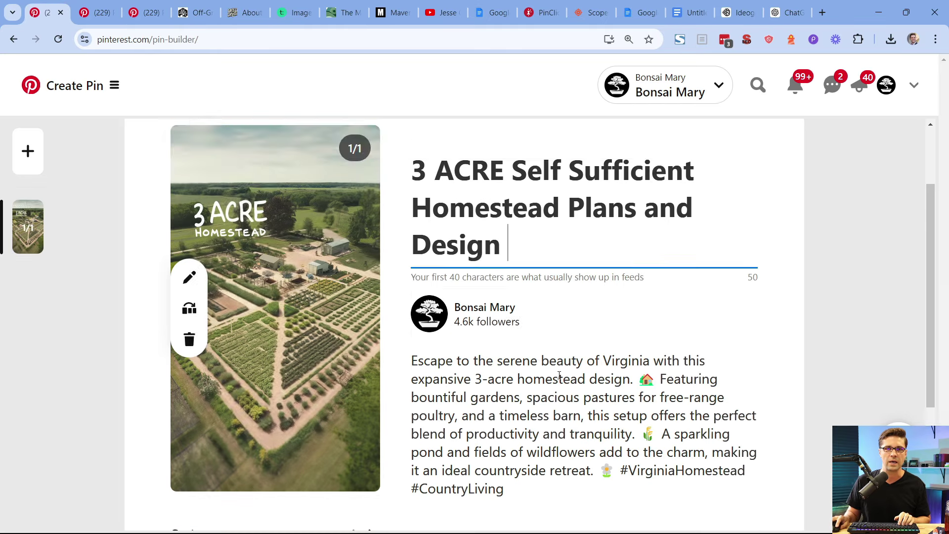
scroll(456, 455, "down", 3)
left_click(479, 453)
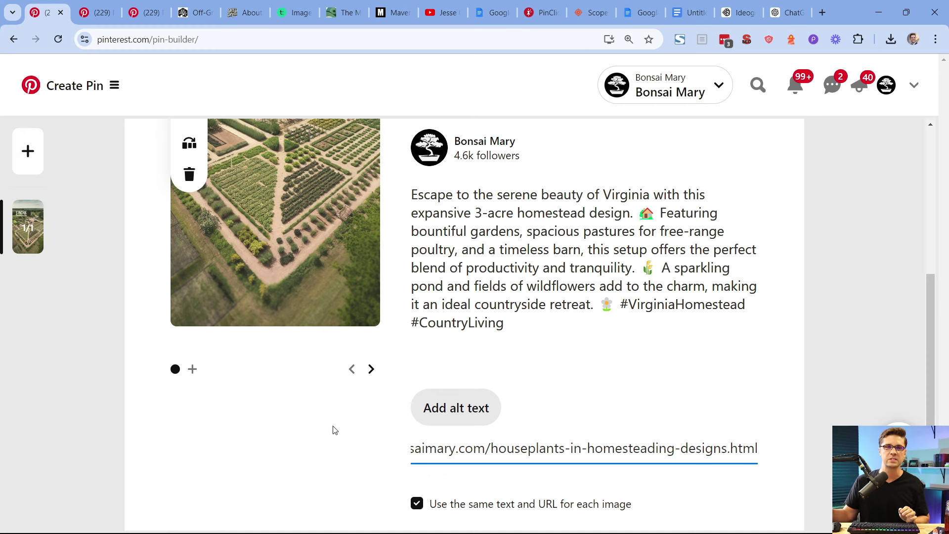